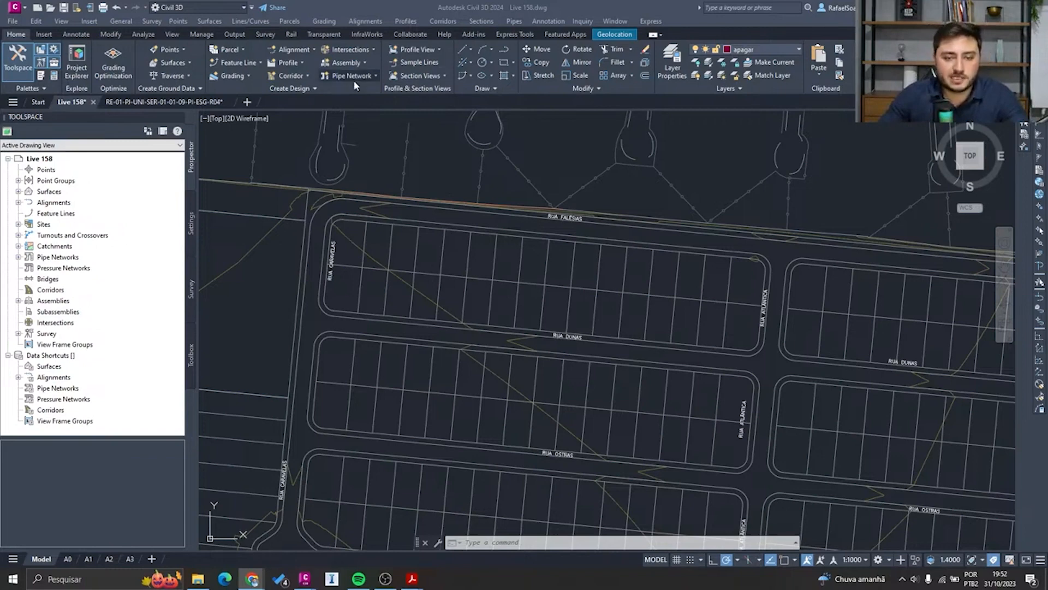
Set the pipe network catalogs to BRA Metric Pipe Catalog and BRA Metric Structure Catalog
{"action": "left_click", "coordinate": [314, 88]}
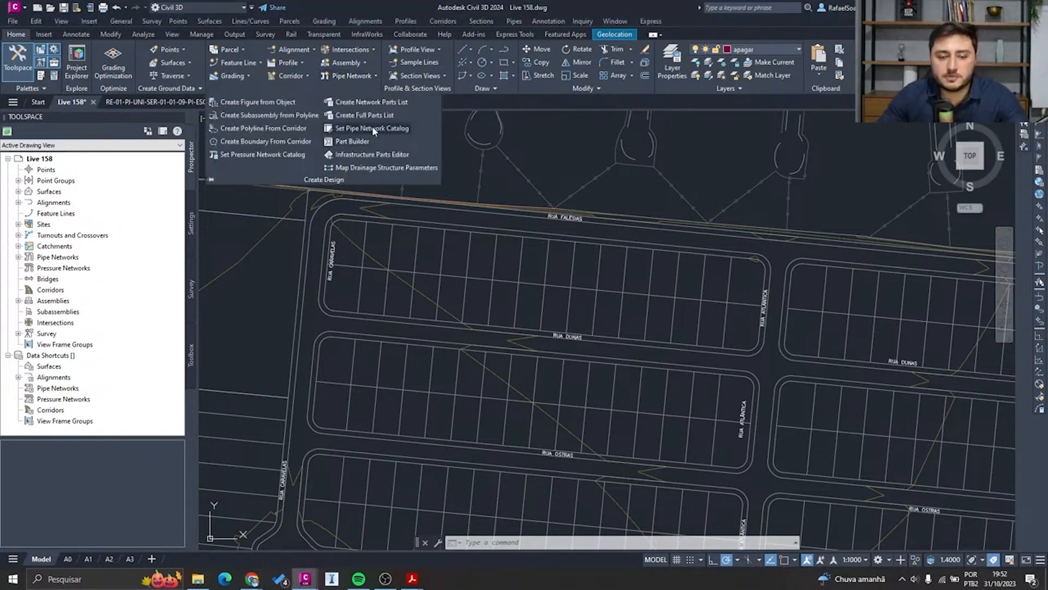
{"action": "left_click", "coordinate": [373, 129]}
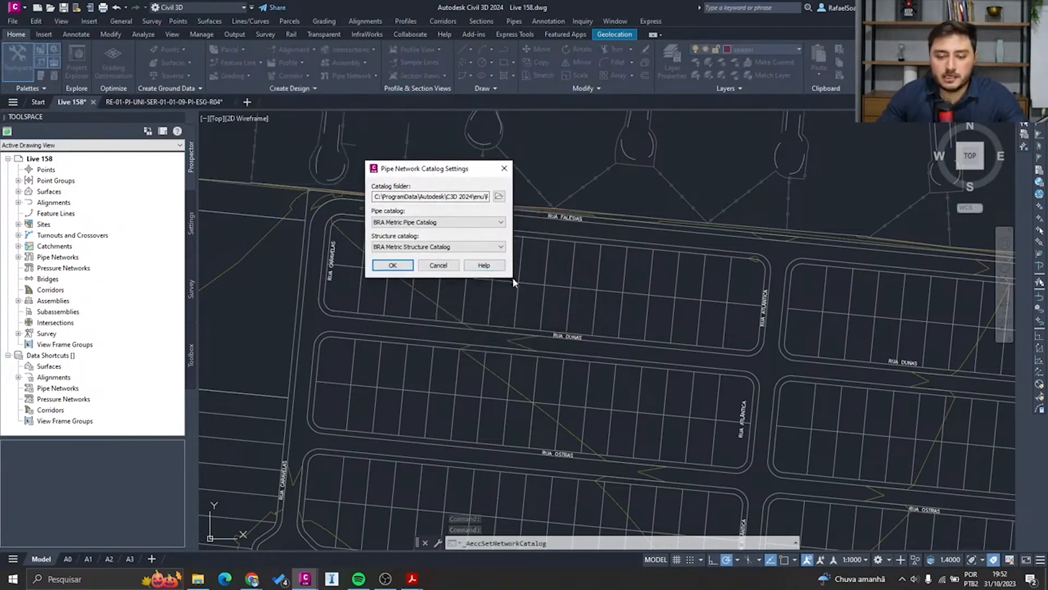
{"action": "left_click_drag", "start_coordinate": [418, 196], "coordinate": [488, 220]}
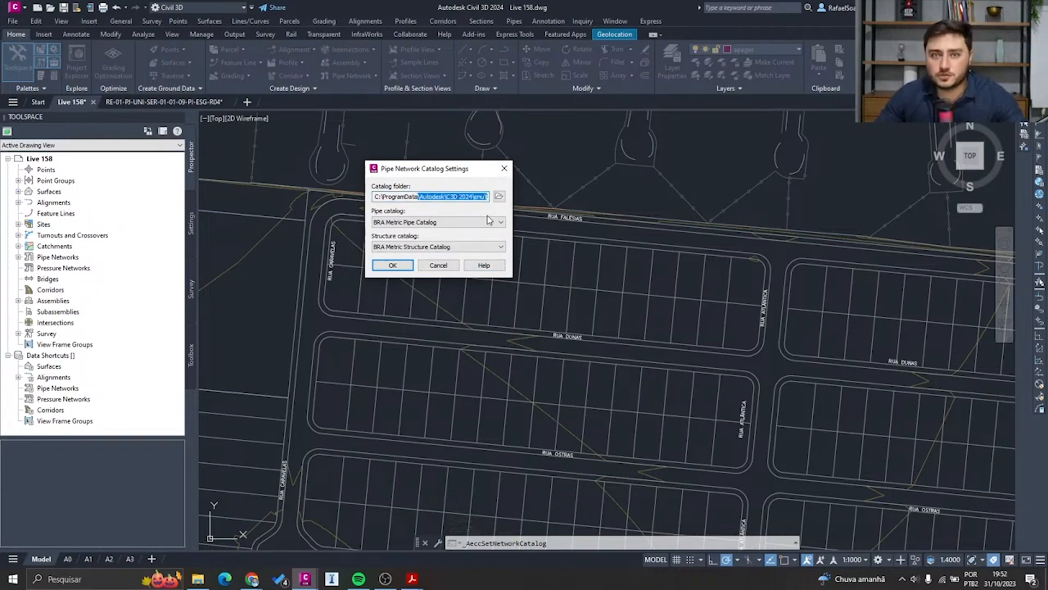
{"action": "left_click", "coordinate": [488, 220]}
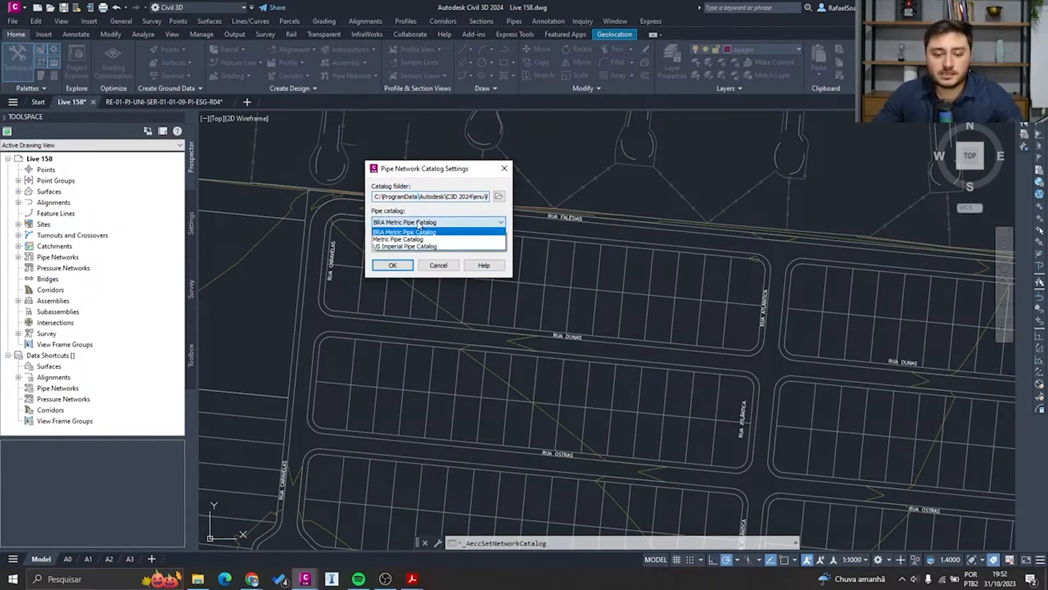
{"action": "left_click", "coordinate": [418, 231]}
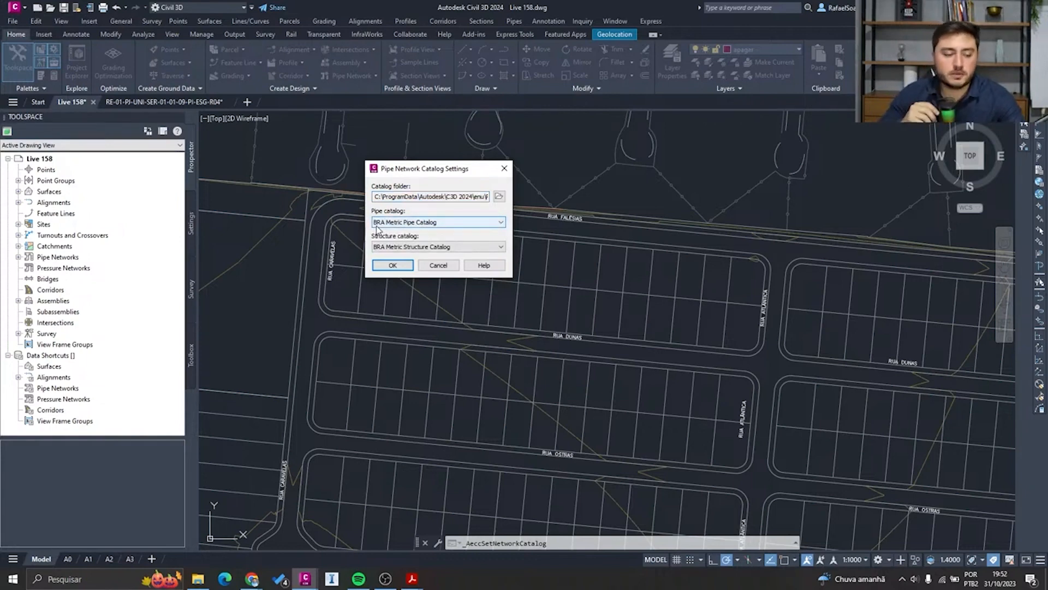
{"action": "left_click", "coordinate": [393, 265]}
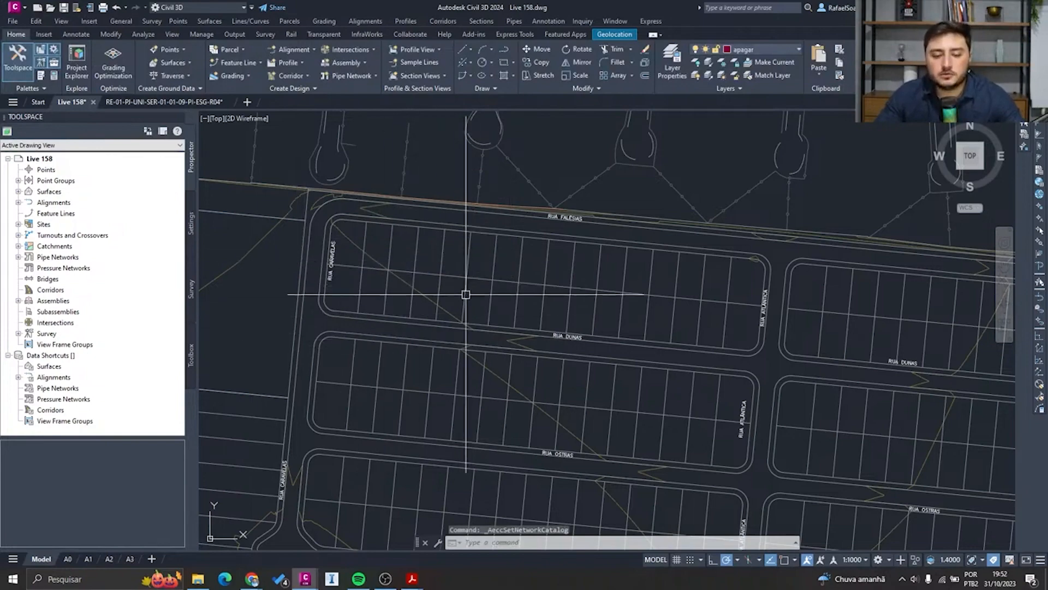
Expand the Pipe Network parts lists in the drawing settings and look through the existing lists
{"action": "scroll", "coordinate": [447, 299], "scroll_direction": "down", "scroll_amount": 2}
{"action": "middle_click_drag", "start_coordinate": [543, 396], "coordinate": [556, 327]}
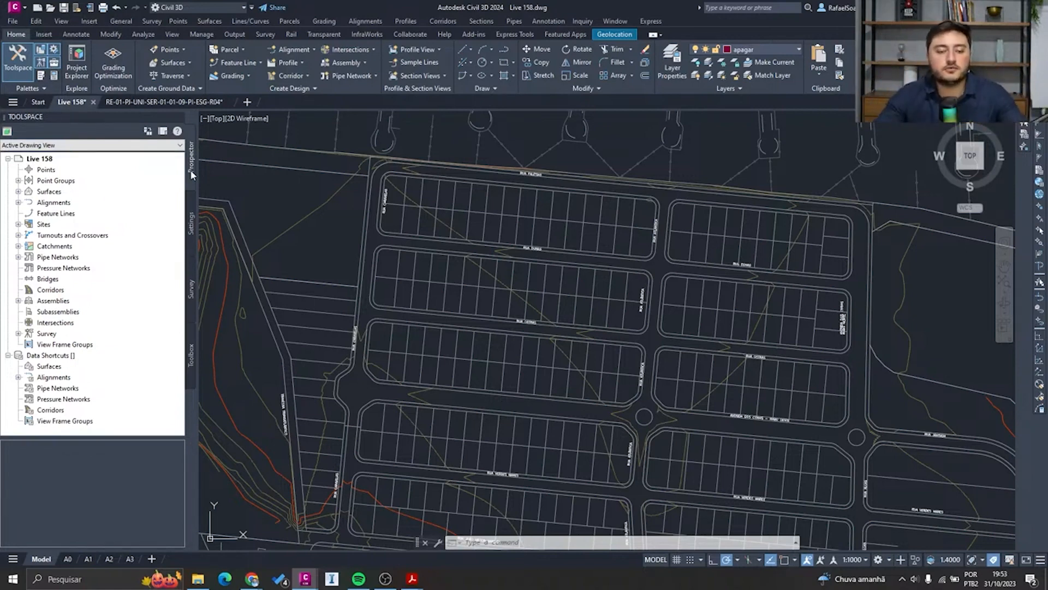
{"action": "left_click", "coordinate": [188, 232]}
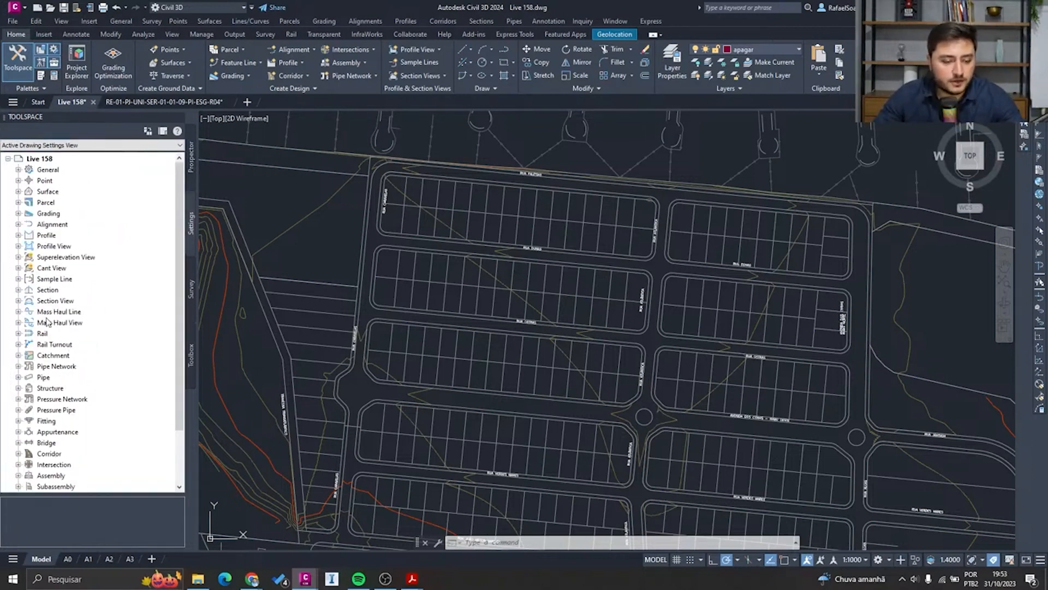
{"action": "left_click", "coordinate": [45, 365]}
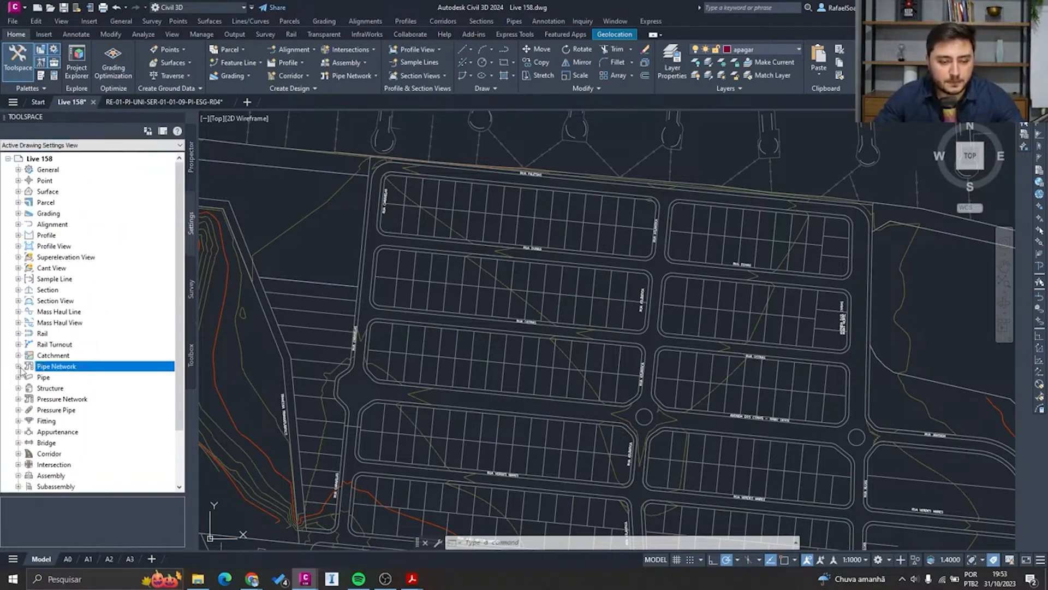
{"action": "left_click", "coordinate": [19, 366]}
{"action": "left_click", "coordinate": [29, 377]}
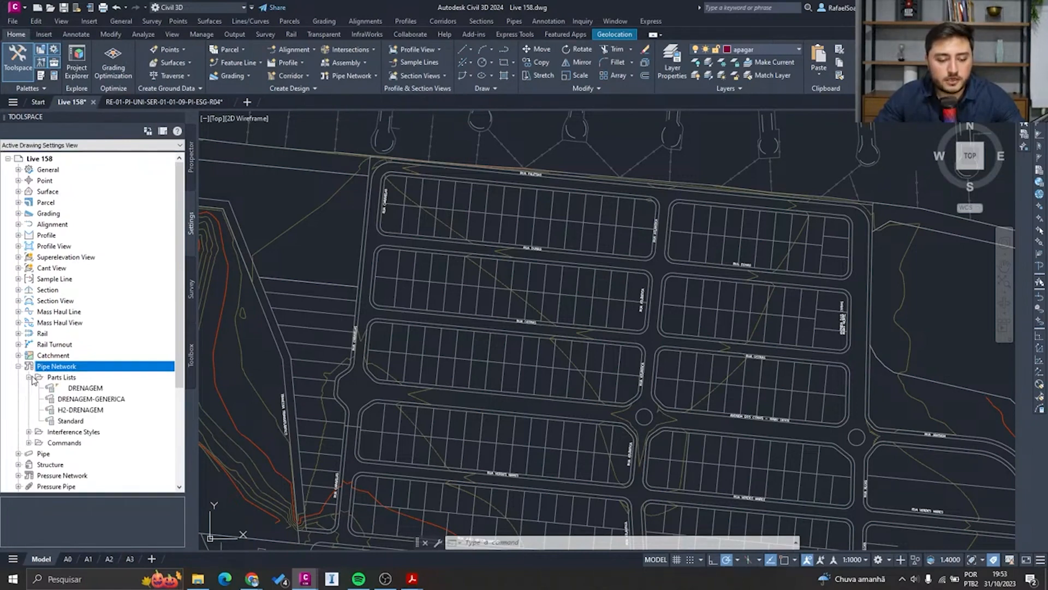
{"action": "scroll", "coordinate": [59, 319], "scroll_direction": "down", "scroll_amount": 3}
{"action": "left_click", "coordinate": [71, 291]}
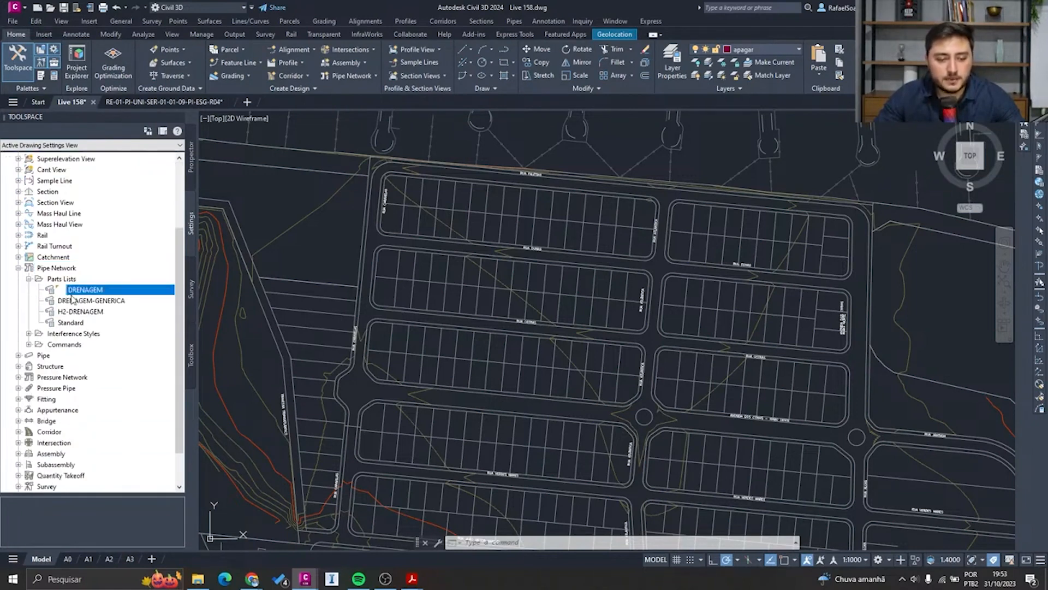
{"action": "left_click", "coordinate": [75, 301]}
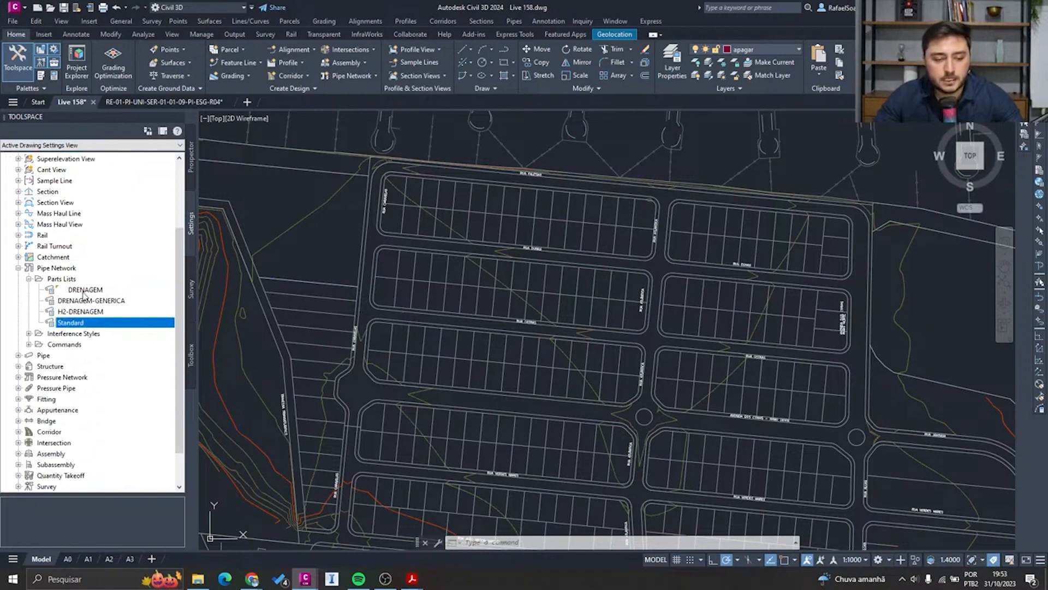
{"action": "left_click", "coordinate": [84, 311]}
{"action": "left_click", "coordinate": [85, 333]}
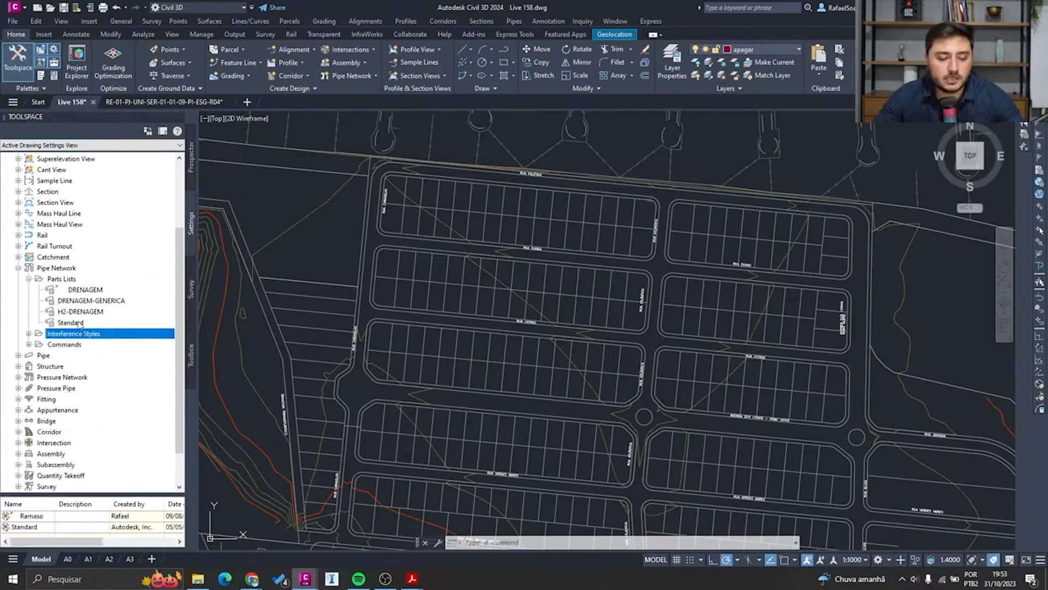
Create a new pipe network parts list named ESGOTO
{"action": "left_click", "coordinate": [61, 279]}
{"action": "right_click", "coordinate": [69, 282]}
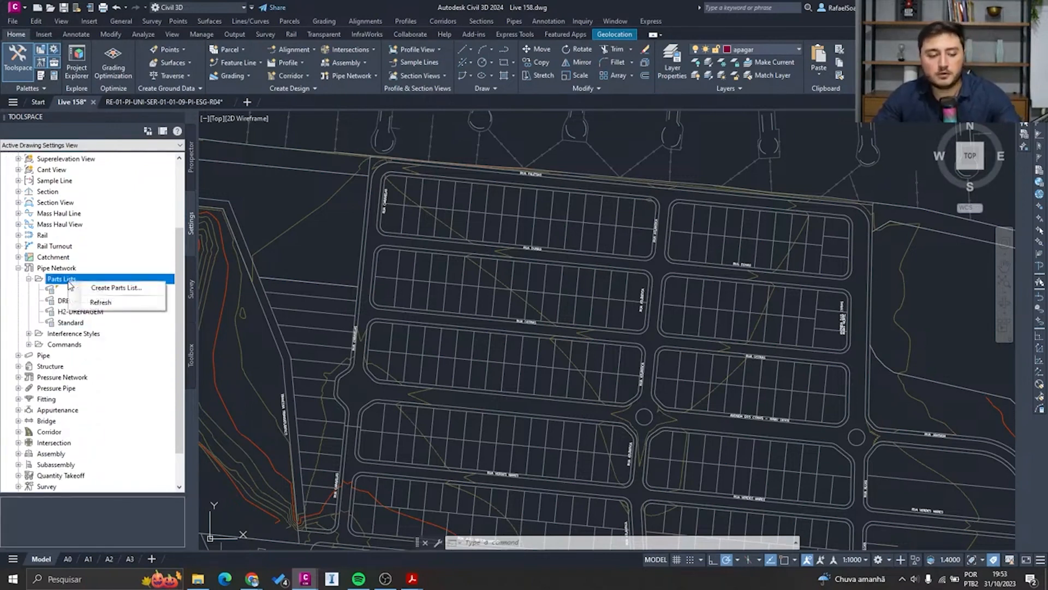
{"action": "left_click", "coordinate": [125, 287]}
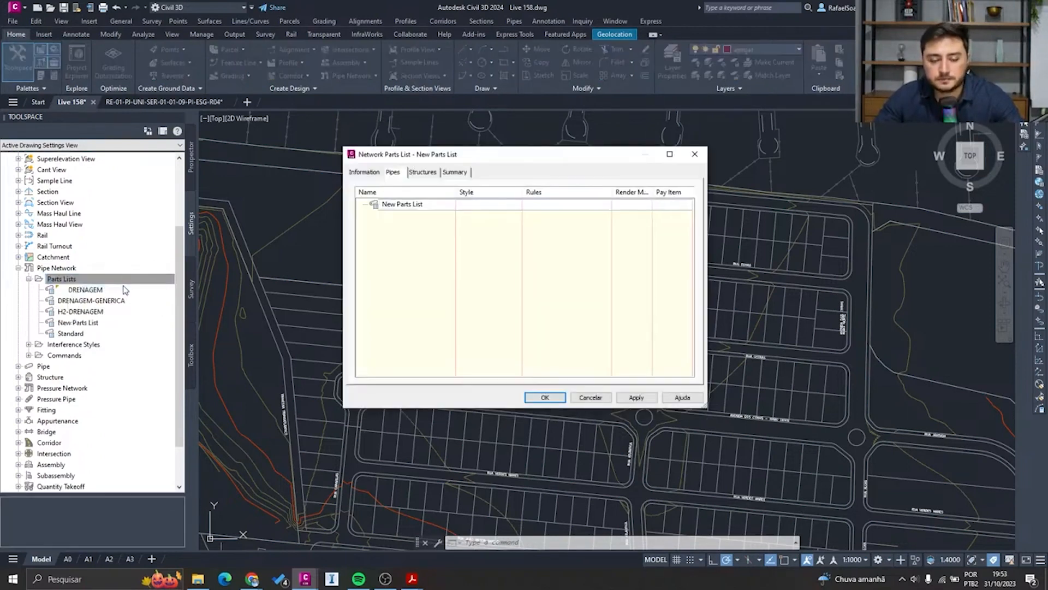
{"action": "left_click", "coordinate": [378, 174]}
{"action": "left_click", "coordinate": [362, 197]}
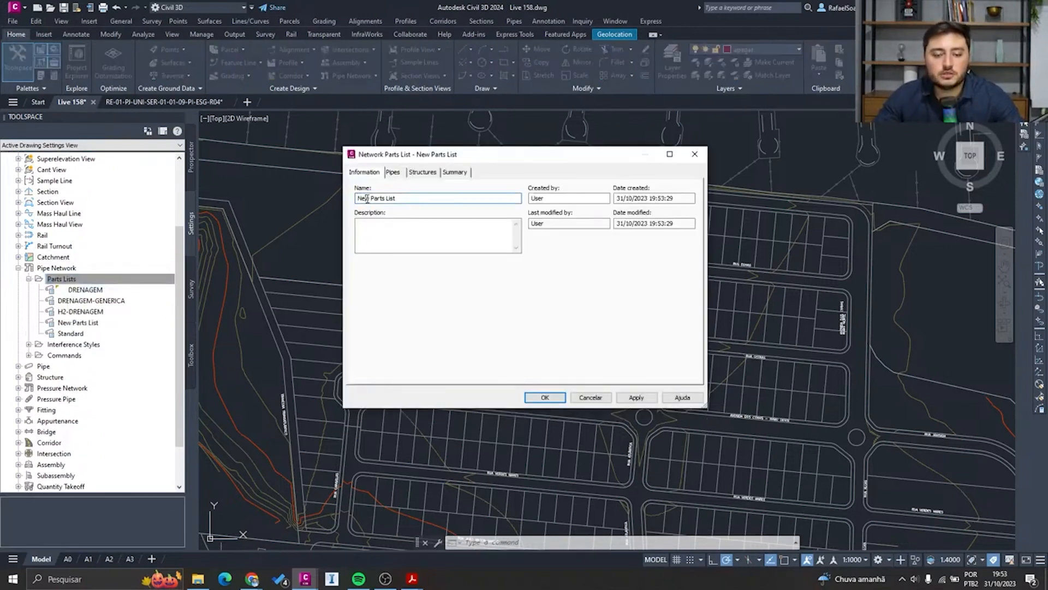
{"action": "left_click", "coordinate": [399, 197]}
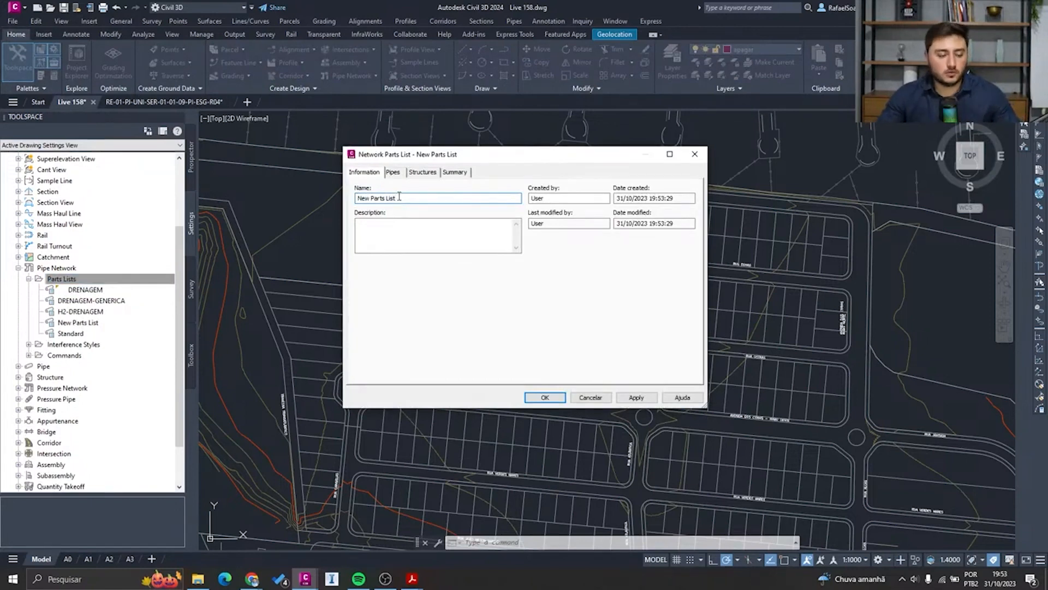
{"action": "key", "text": "shift+Home"}
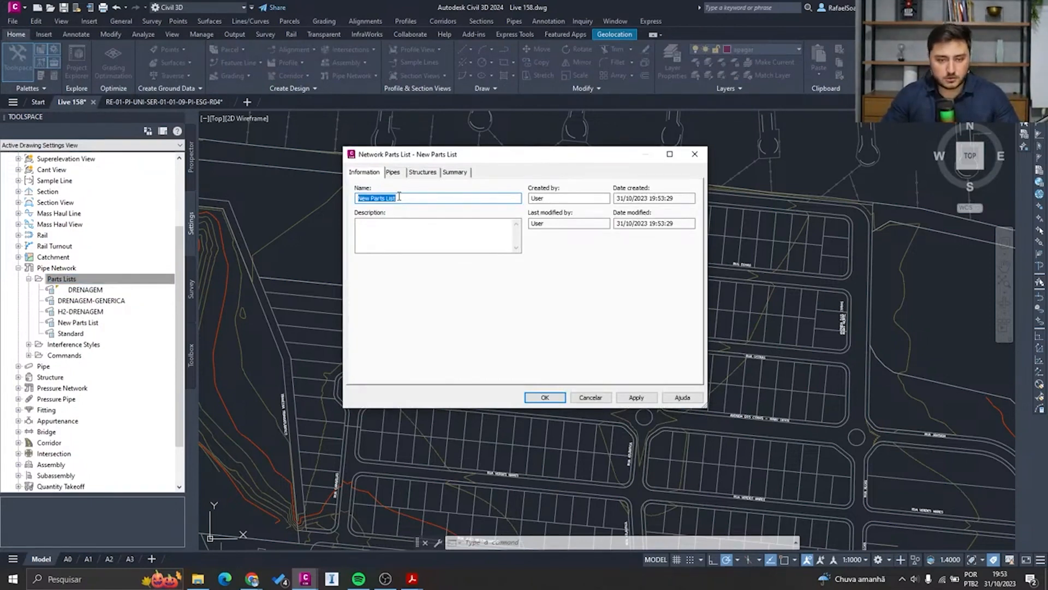
{"action": "type", "text": "R"}
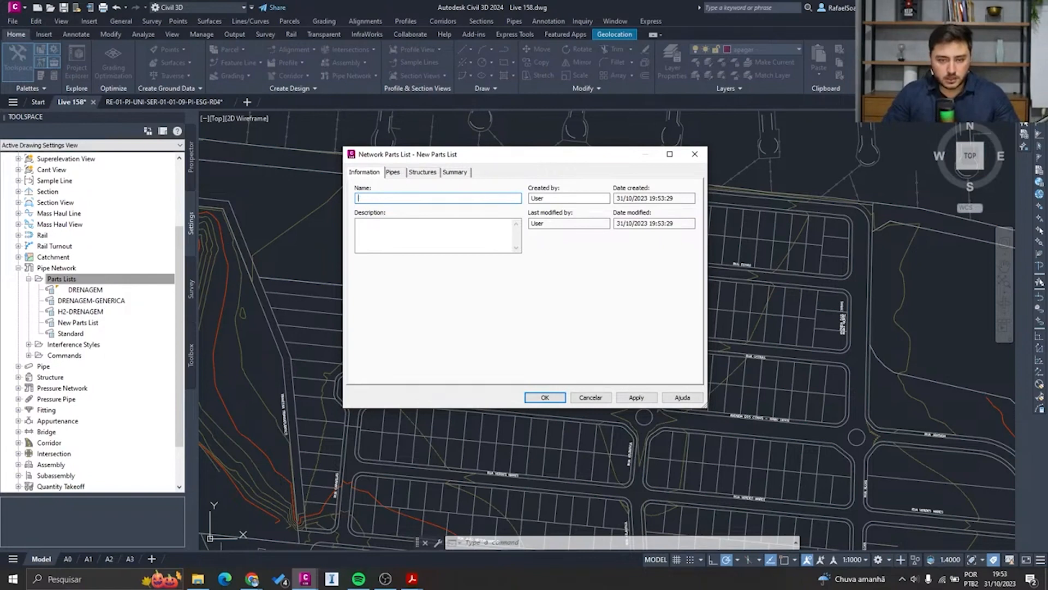
{"action": "type", "text": "SGOTO"}
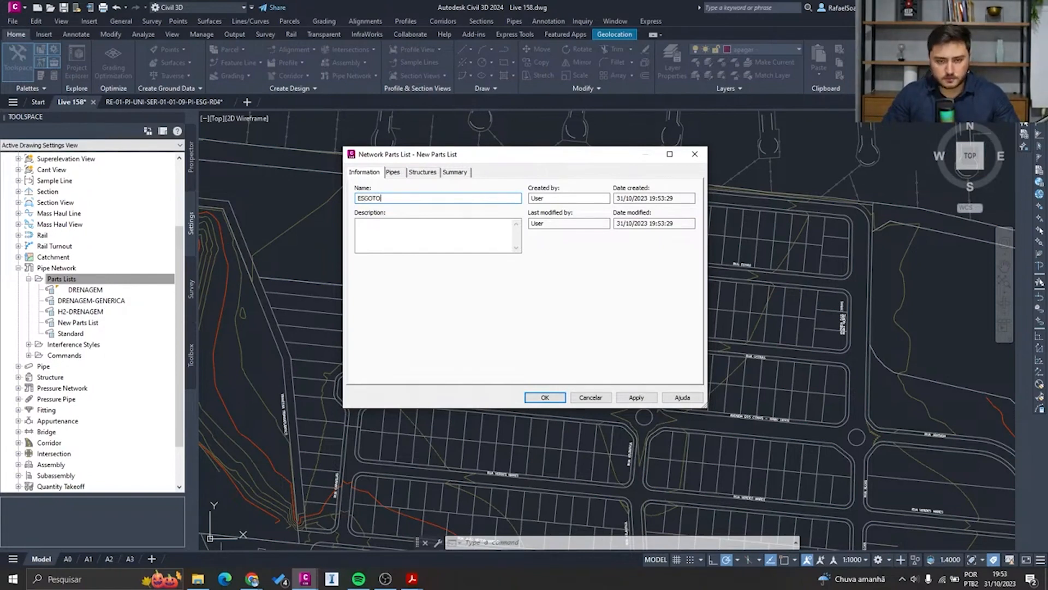
Add the circular pipe family TUBO DE PVC to the pipes of the ESGOTO parts list
{"action": "left_click", "coordinate": [393, 173]}
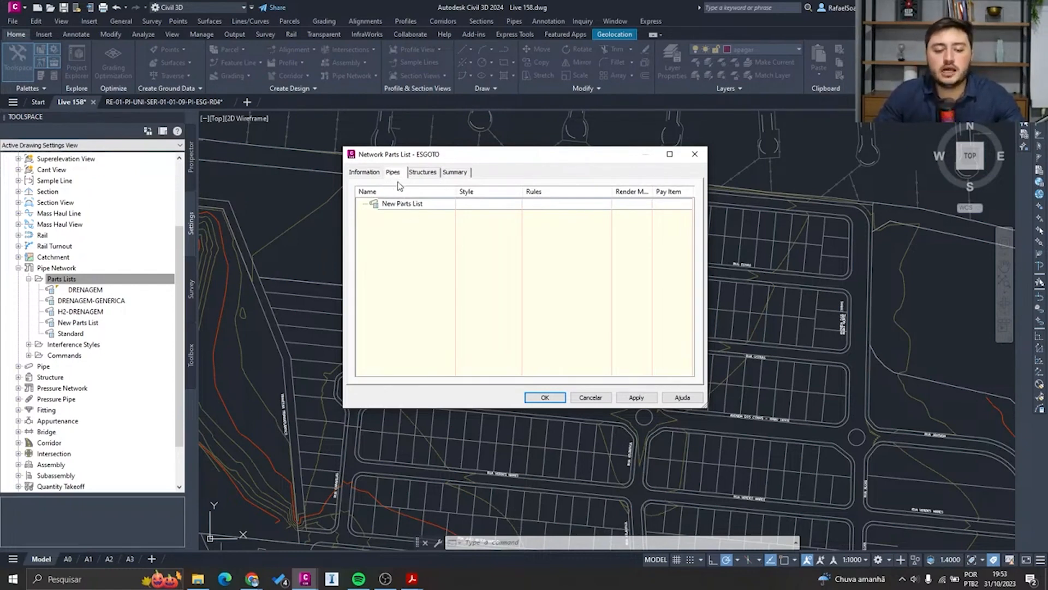
{"action": "left_click", "coordinate": [388, 205]}
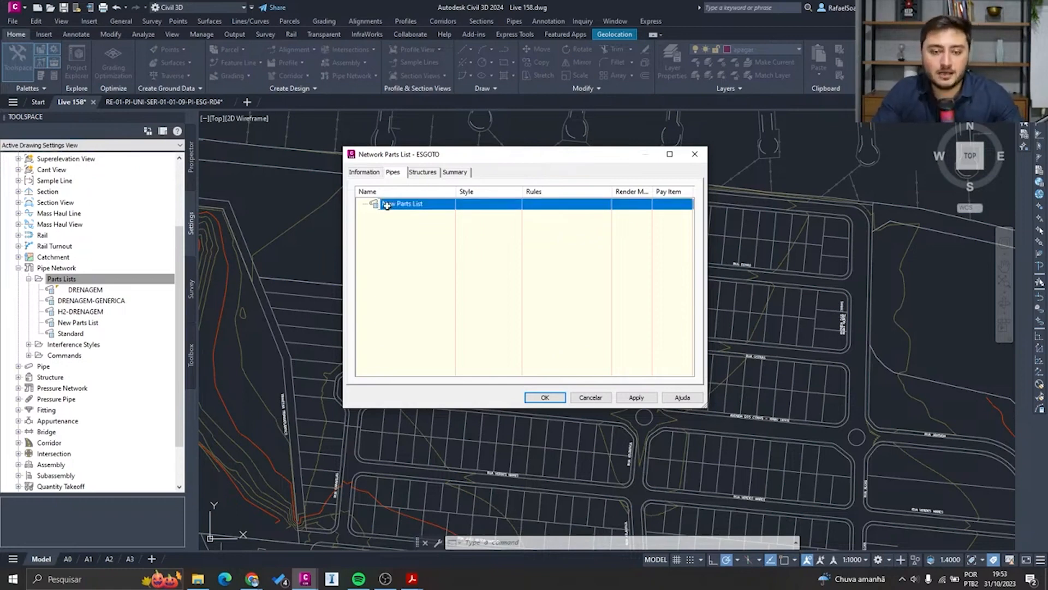
{"action": "right_click", "coordinate": [388, 205]}
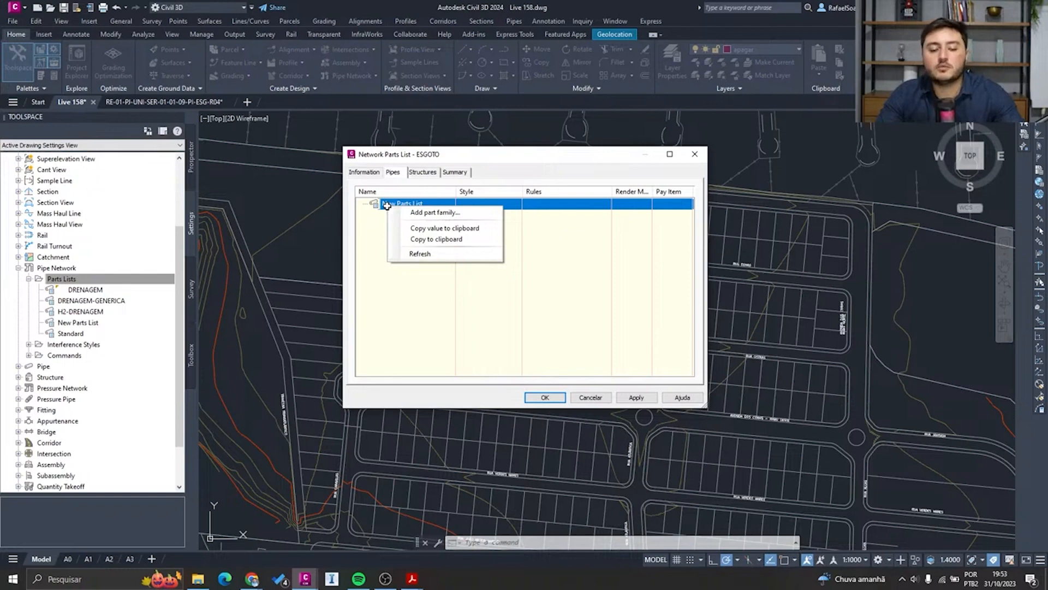
{"action": "left_click", "coordinate": [404, 212]}
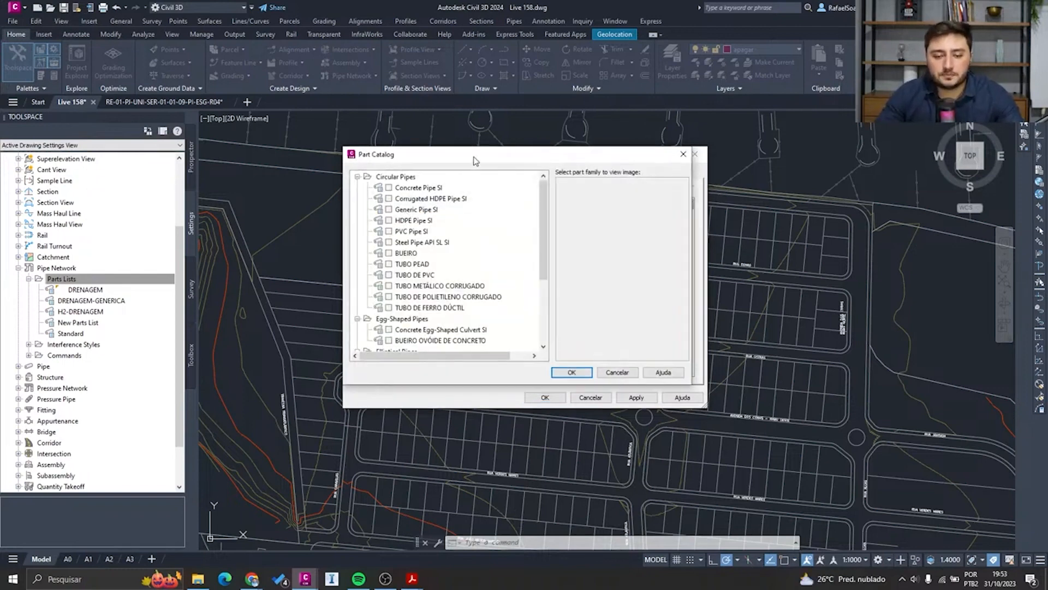
{"action": "left_click_drag", "start_coordinate": [474, 160], "coordinate": [470, 102]}
{"action": "left_click", "coordinate": [423, 218]}
{"action": "left_click", "coordinate": [385, 217]}
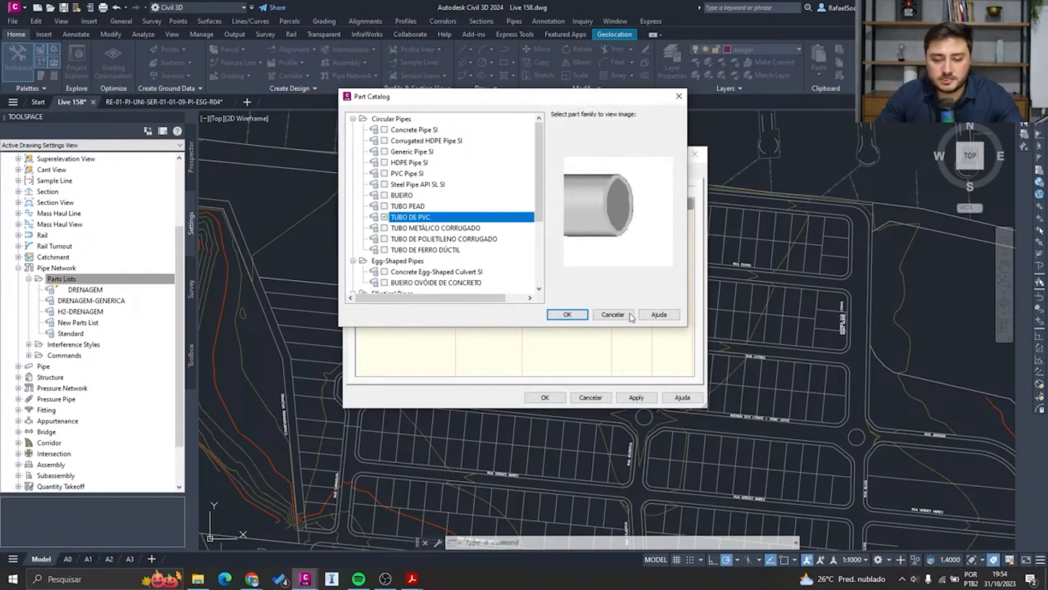
{"action": "left_click", "coordinate": [580, 316]}
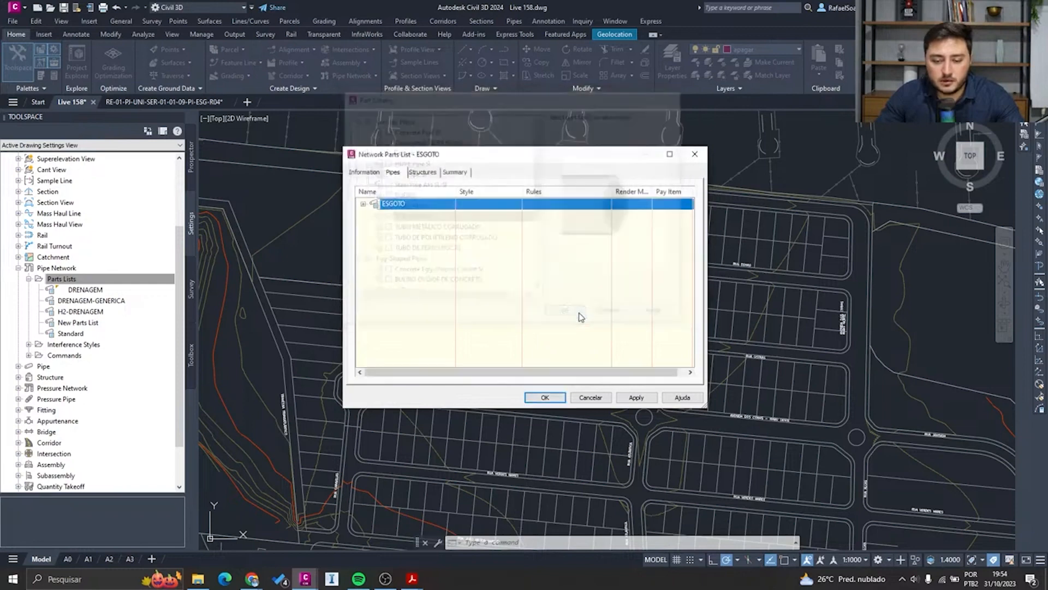
Add a TUBO DE PVC part size with 150 mm inner diameter and 5 mm wall thickness, and widen the name column
{"action": "left_click", "coordinate": [363, 204]}
{"action": "left_click", "coordinate": [396, 215]}
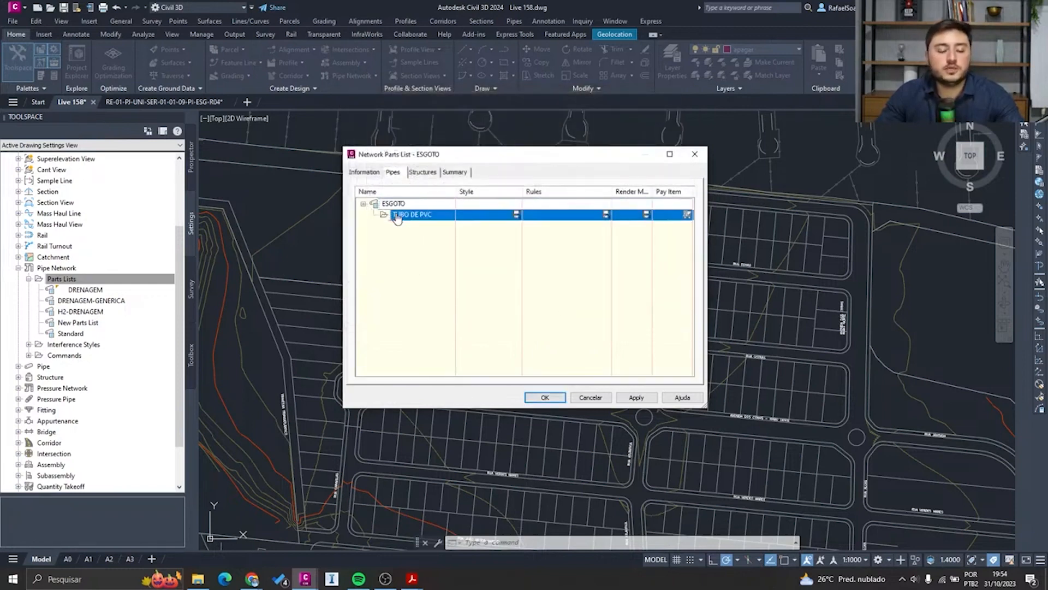
{"action": "right_click", "coordinate": [398, 216]}
{"action": "left_click", "coordinate": [413, 220]}
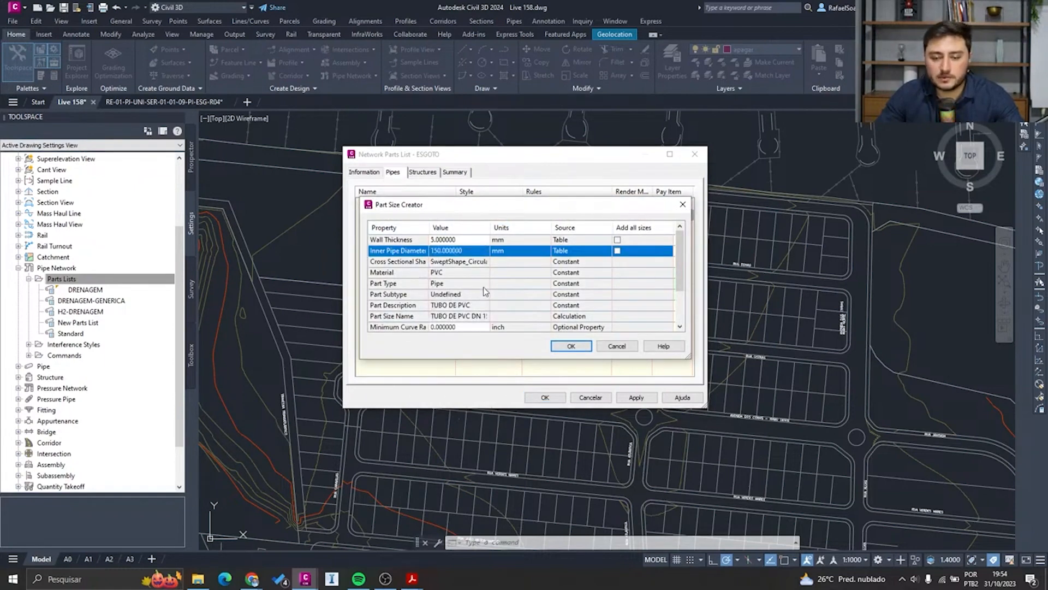
{"action": "left_click", "coordinate": [570, 346]}
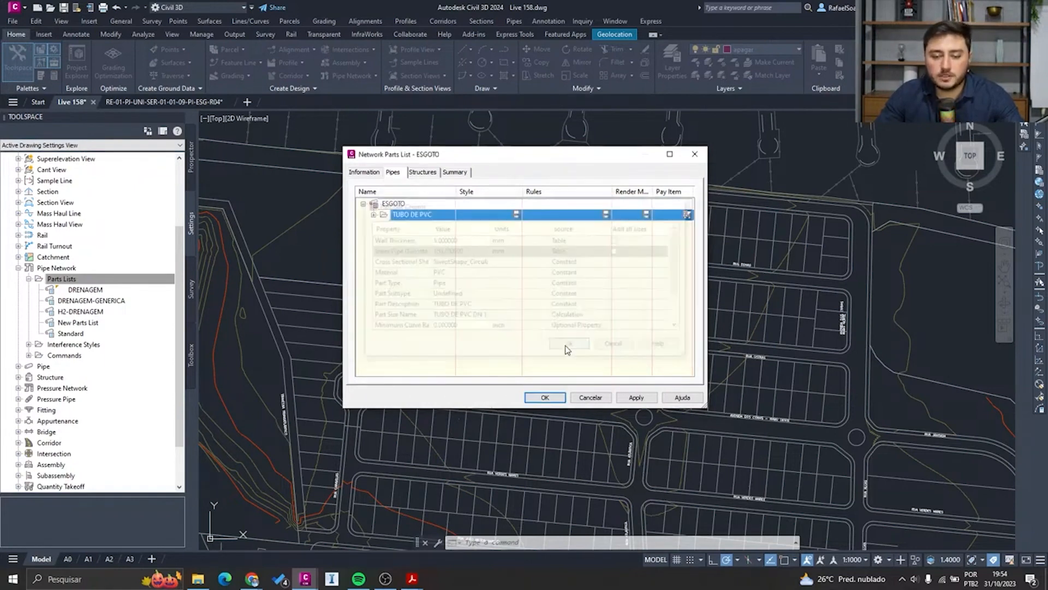
{"action": "double_click", "coordinate": [456, 191]}
{"action": "left_click", "coordinate": [374, 215]}
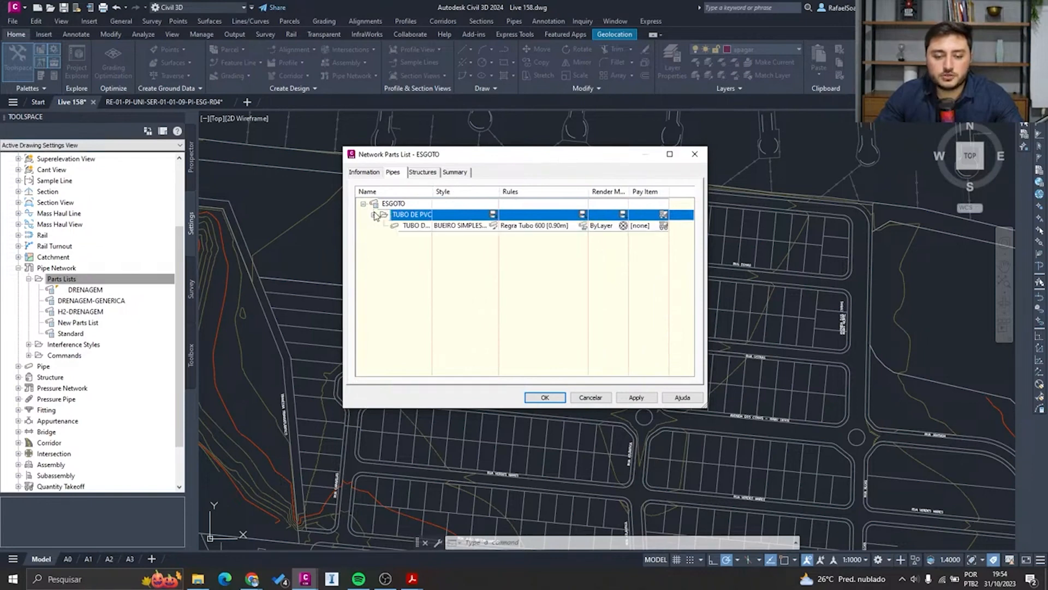
{"action": "double_click", "coordinate": [432, 191]}
{"action": "left_click", "coordinate": [426, 225]}
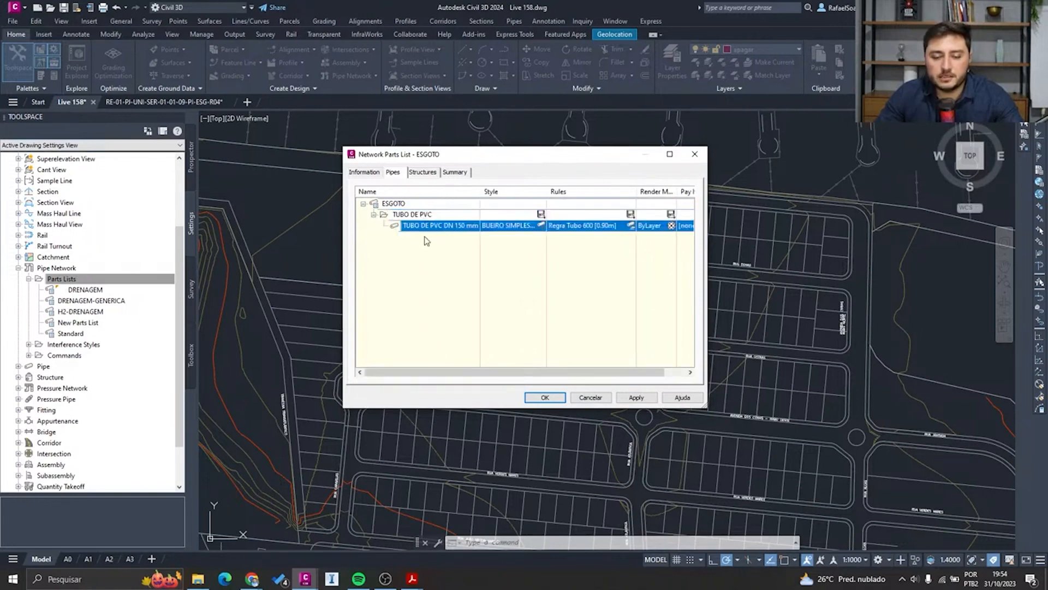
Browse the structure catalog and add the Cylindrical Junction Structure NF SI family, from Junction Structures without Frames, to the ESGOTO structures
{"action": "left_click", "coordinate": [431, 176]}
{"action": "left_click", "coordinate": [387, 204]}
{"action": "double_click", "coordinate": [387, 204]}
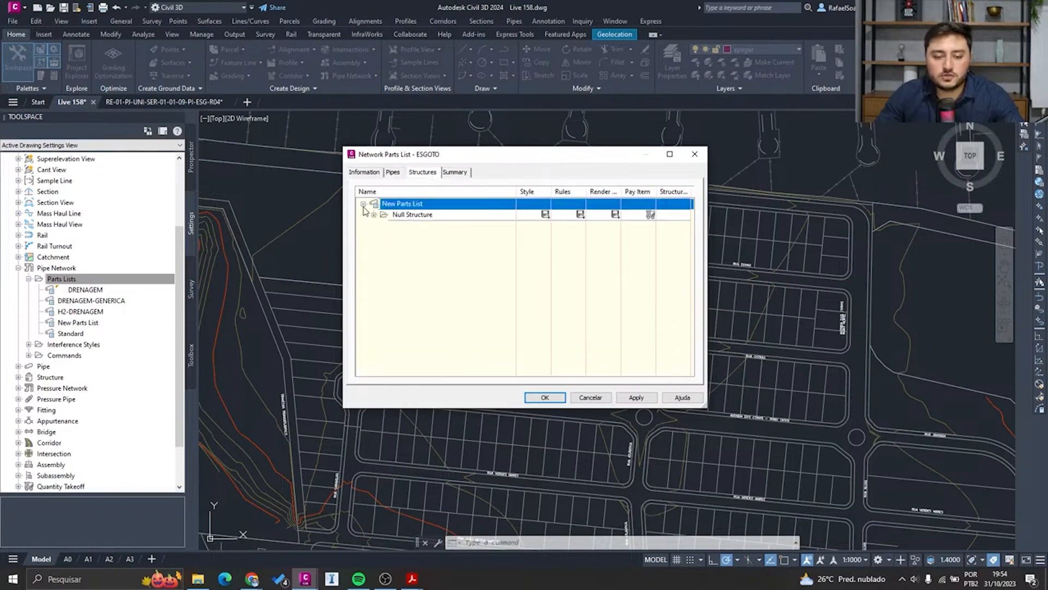
{"action": "right_click", "coordinate": [410, 208]}
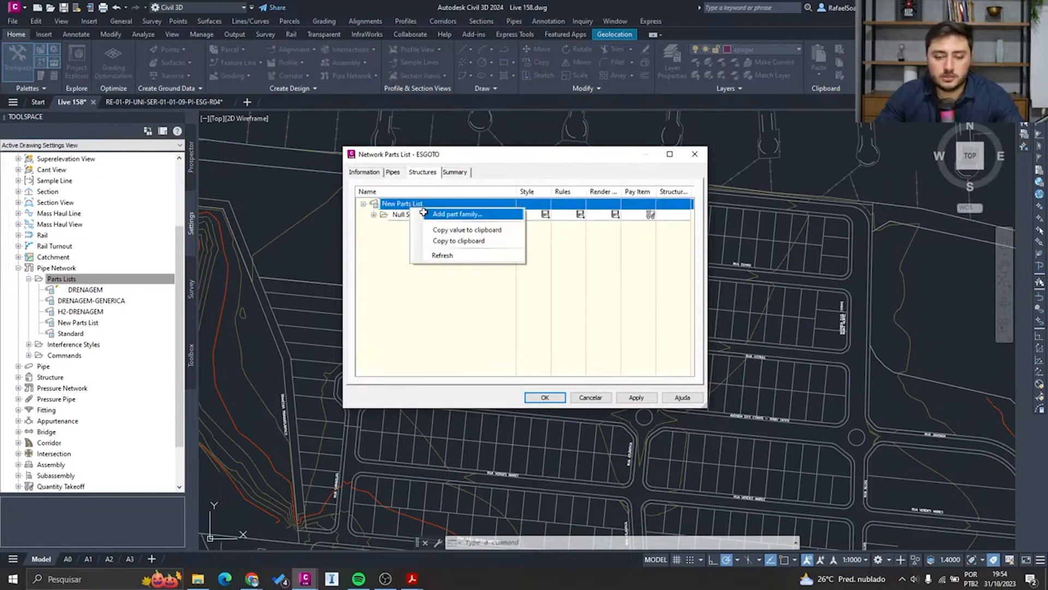
{"action": "left_click", "coordinate": [423, 214]}
{"action": "left_click", "coordinate": [383, 206]}
{"action": "left_click", "coordinate": [397, 231]}
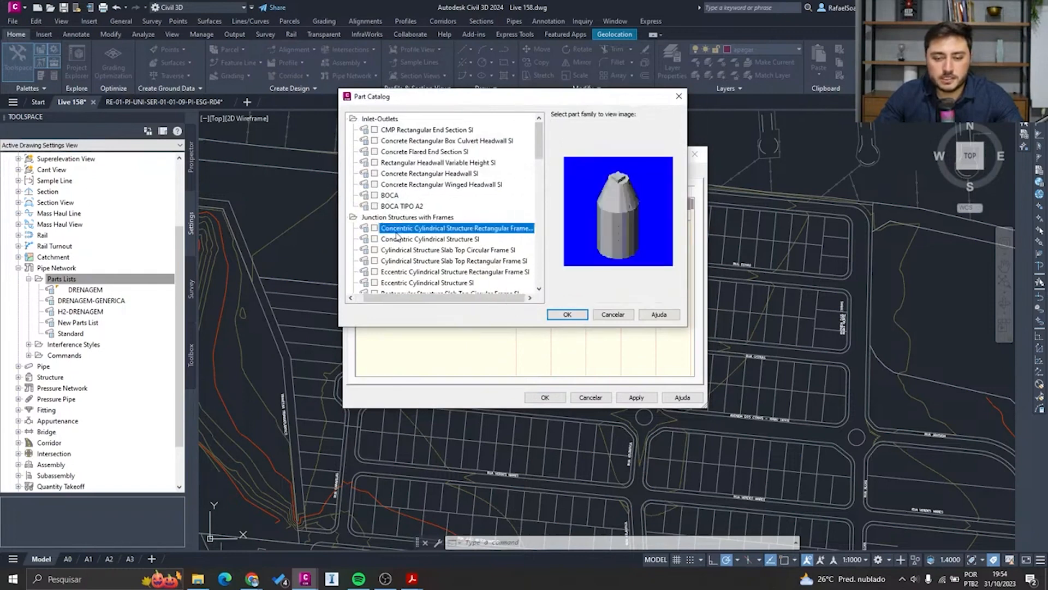
{"action": "left_click", "coordinate": [396, 236]}
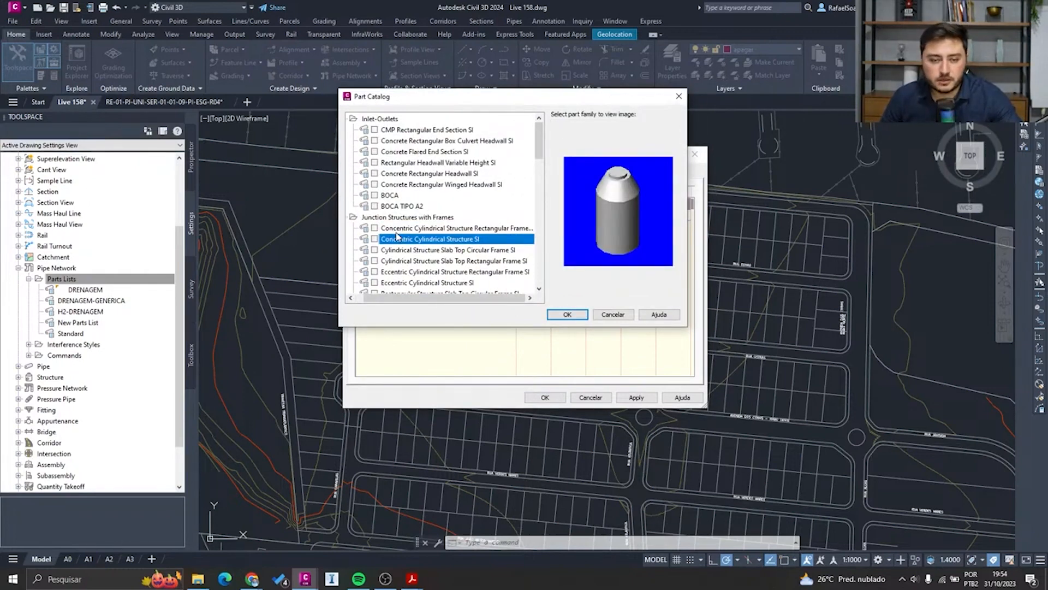
{"action": "key", "text": "Down"}
{"action": "key", "text": "Down"}
{"action": "key", "text": "Down"}
{"action": "key", "text": "Down"}
{"action": "key", "text": "Down"}
{"action": "key", "text": "Down"}
{"action": "key", "text": "Down"}
{"action": "key", "text": "Down"}
{"action": "key", "text": "Down"}
{"action": "key", "text": "Down"}
{"action": "key", "text": "Down"}
{"action": "key", "text": "Down"}
{"action": "key", "text": "Down"}
{"action": "key", "text": "Down"}
{"action": "key", "text": "Down"}
{"action": "key", "text": "Down"}
{"action": "key", "text": "Down"}
{"action": "key", "text": "Down"}
{"action": "key", "text": "Down"}
{"action": "key", "text": "Down"}
{"action": "key", "text": "Down"}
{"action": "key", "text": "Down"}
{"action": "key", "text": "Down"}
{"action": "key", "text": "Down"}
{"action": "key", "text": "Down"}
{"action": "key", "text": "Down"}
{"action": "key", "text": "Down"}
{"action": "key", "text": "Down"}
{"action": "key", "text": "Down"}
{"action": "key", "text": "Down"}
{"action": "key", "text": "Down"}
{"action": "key", "text": "Down"}
{"action": "key", "text": "Down"}
{"action": "key", "text": "Down"}
{"action": "key", "text": "Down"}
{"action": "key", "text": "Down"}
{"action": "key", "text": "Down"}
{"action": "key", "text": "Down"}
{"action": "key", "text": "Down"}
{"action": "key", "text": "Down"}
{"action": "key", "text": "Down"}
{"action": "key", "text": "Down"}
{"action": "key", "text": "Down"}
{"action": "key", "text": "Down"}
{"action": "key", "text": "Down"}
{"action": "key", "text": "Down"}
{"action": "key", "text": "Down"}
{"action": "key", "text": "Down"}
{"action": "key", "text": "Down"}
{"action": "key", "text": "Down"}
{"action": "key", "text": "Down"}
{"action": "key", "text": "Down"}
{"action": "key", "text": "Down"}
{"action": "key", "text": "Down"}
{"action": "key", "text": "Down"}
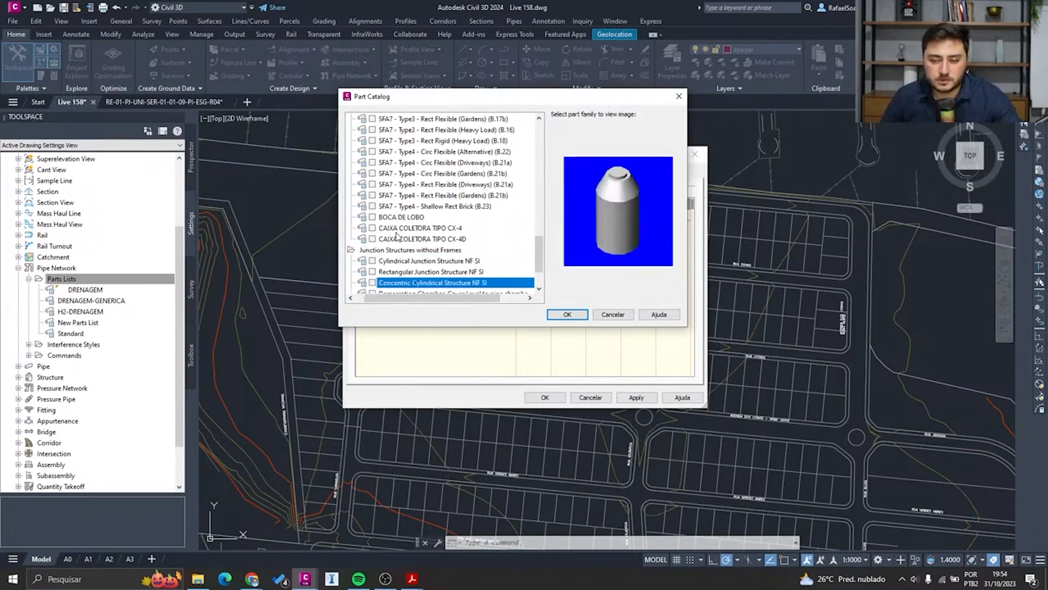
{"action": "key", "text": "Up"}
{"action": "key", "text": "Up"}
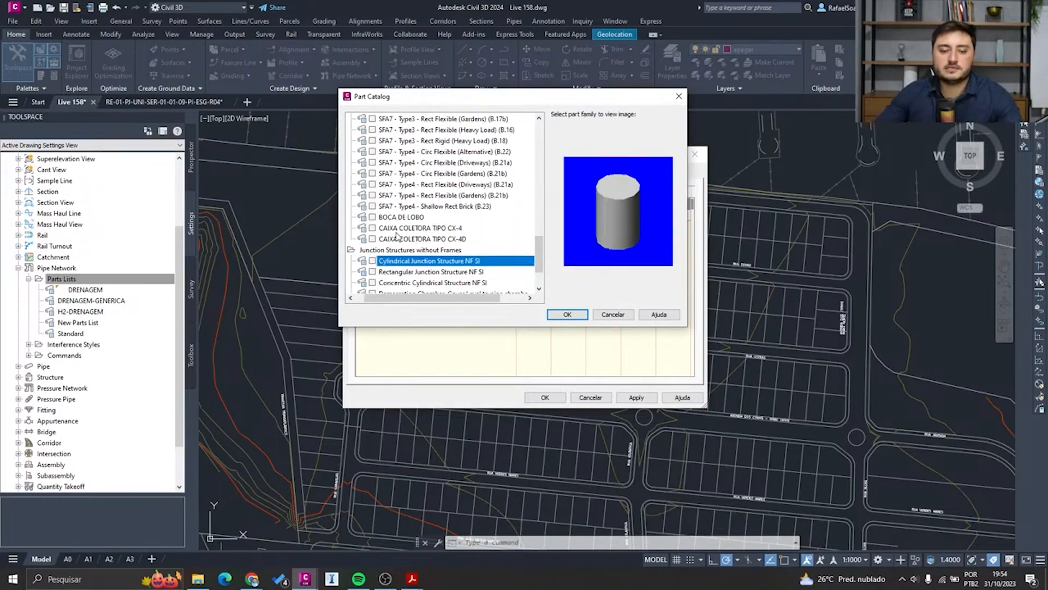
{"action": "left_click", "coordinate": [373, 261]}
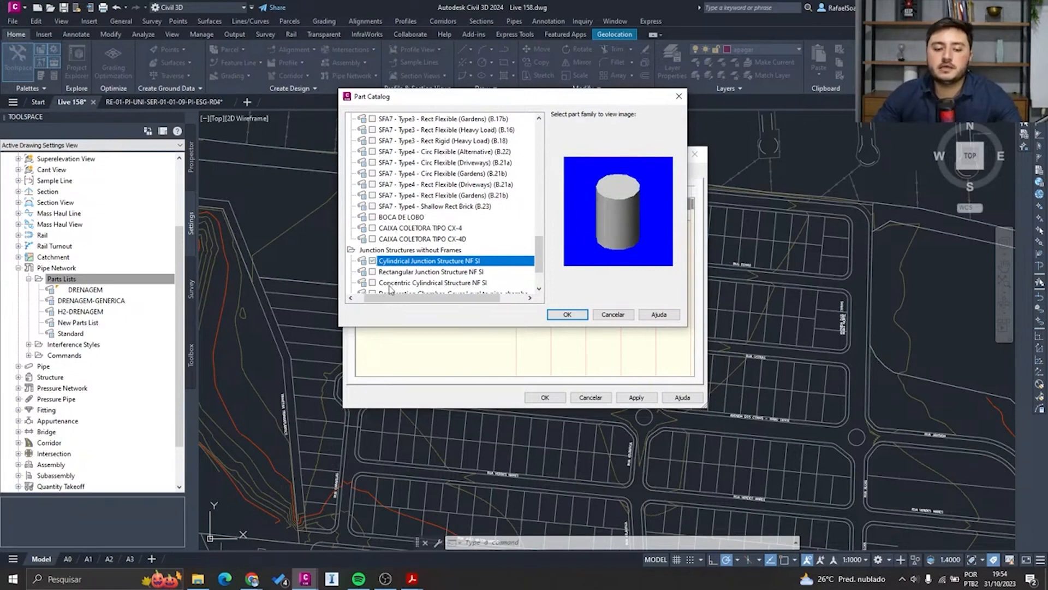
{"action": "left_click", "coordinate": [568, 315]}
Add a part size with a 1200 mm inner structure diameter to the Cylindrical Junction Structure NF SI family
{"action": "left_click", "coordinate": [445, 230]}
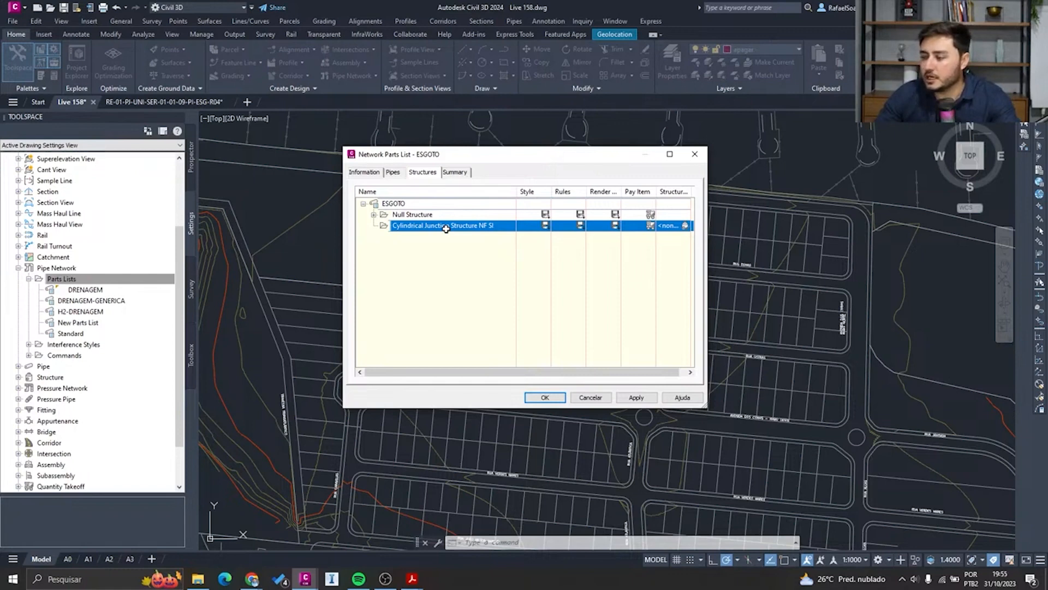
{"action": "right_click", "coordinate": [446, 229]}
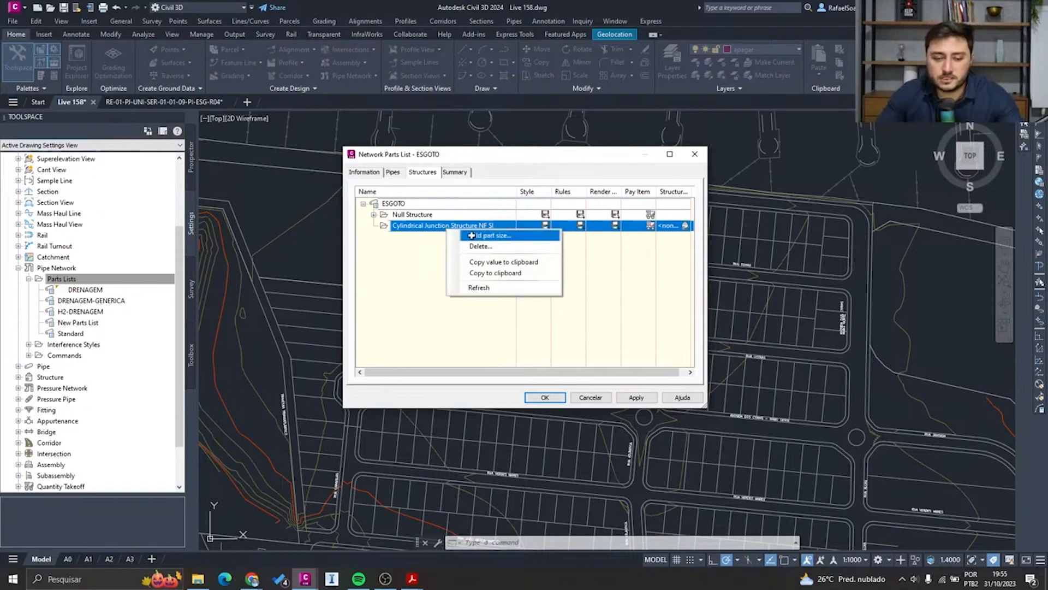
{"action": "left_click", "coordinate": [496, 236]}
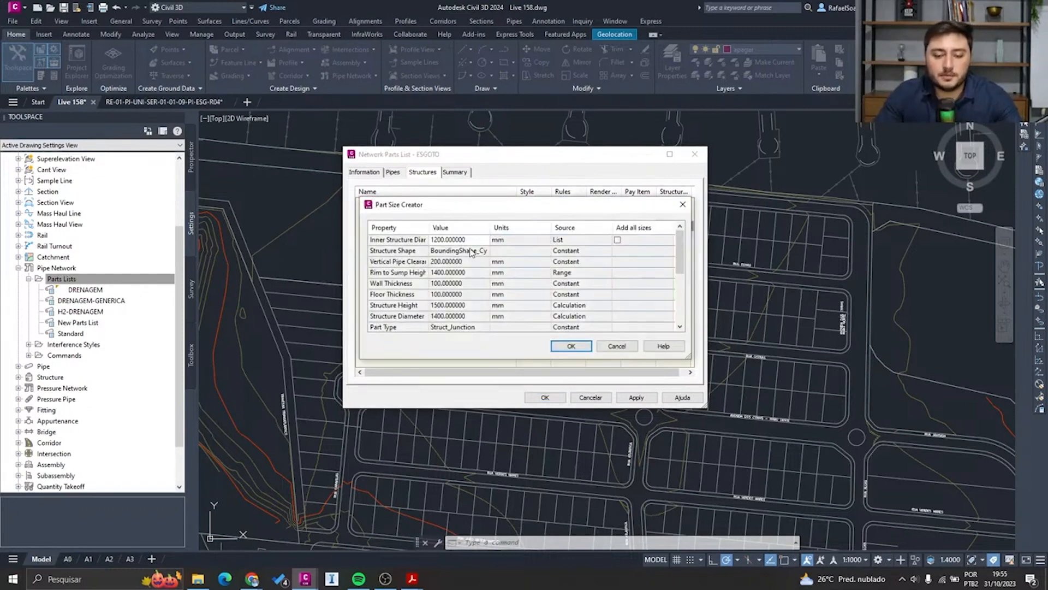
{"action": "left_click", "coordinate": [470, 242]}
{"action": "left_click", "coordinate": [472, 243]}
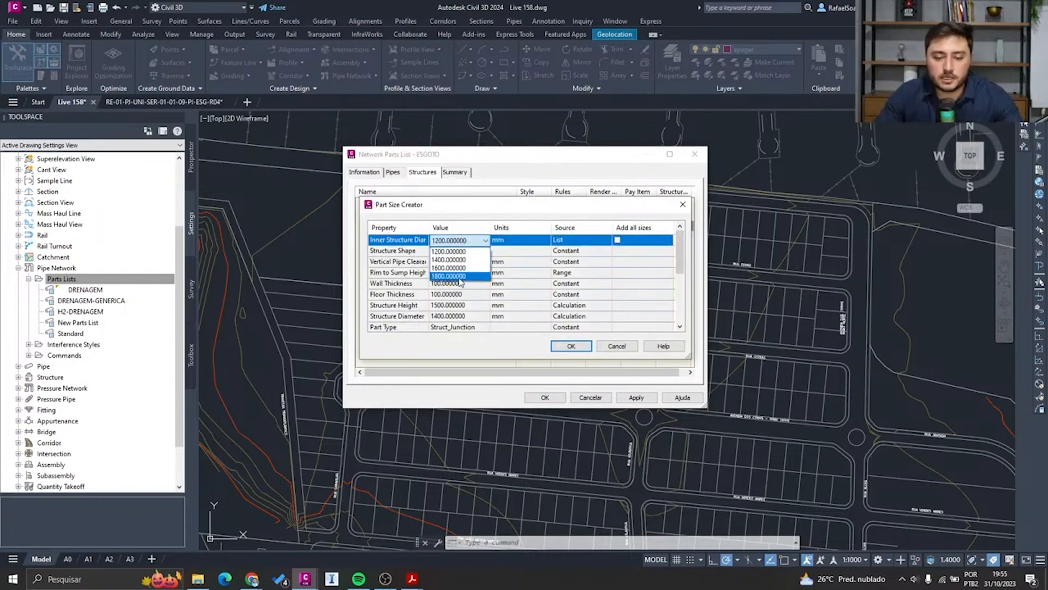
{"action": "left_click", "coordinate": [464, 252]}
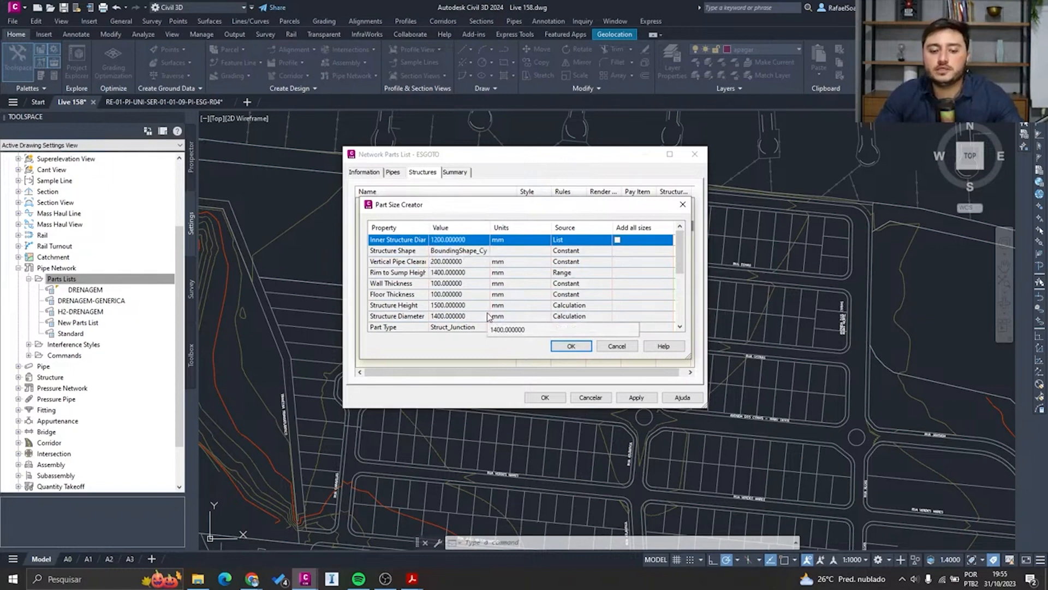
{"action": "left_click", "coordinate": [569, 345]}
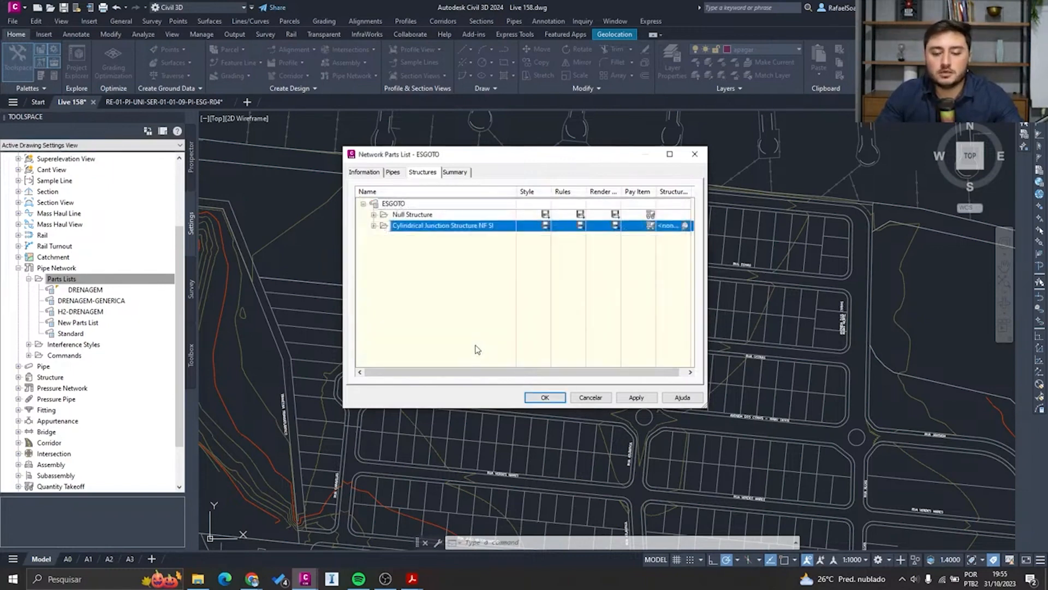
Rename the 1,200 mm cylindrical structure as POÇO DE VISITA and save the ESGOTO parts list
{"action": "left_click", "coordinate": [373, 225]}
{"action": "left_click", "coordinate": [429, 242]}
{"action": "left_click", "coordinate": [441, 238]}
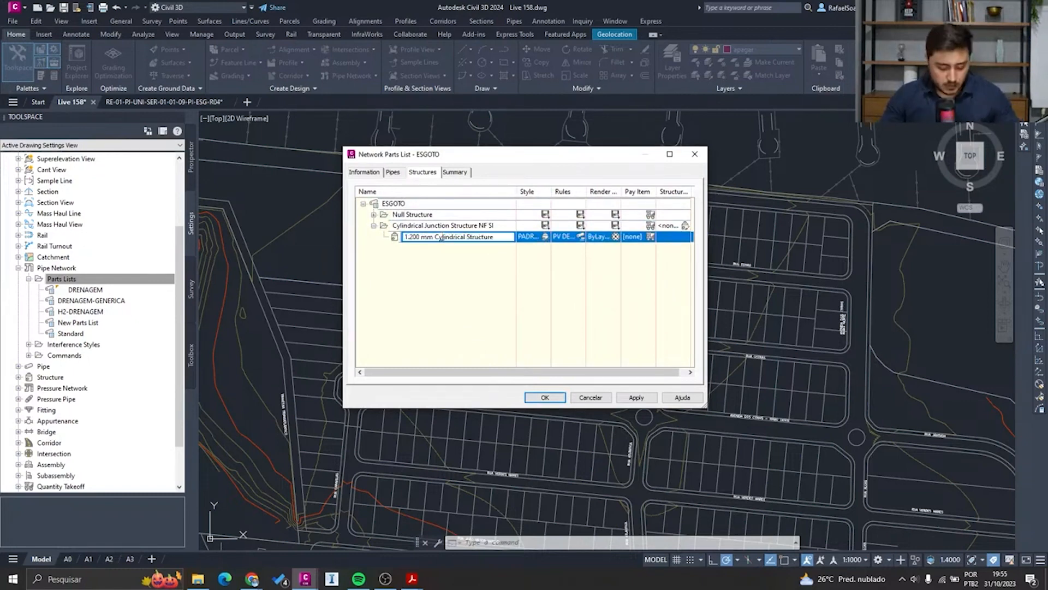
{"action": "key", "text": "Return"}
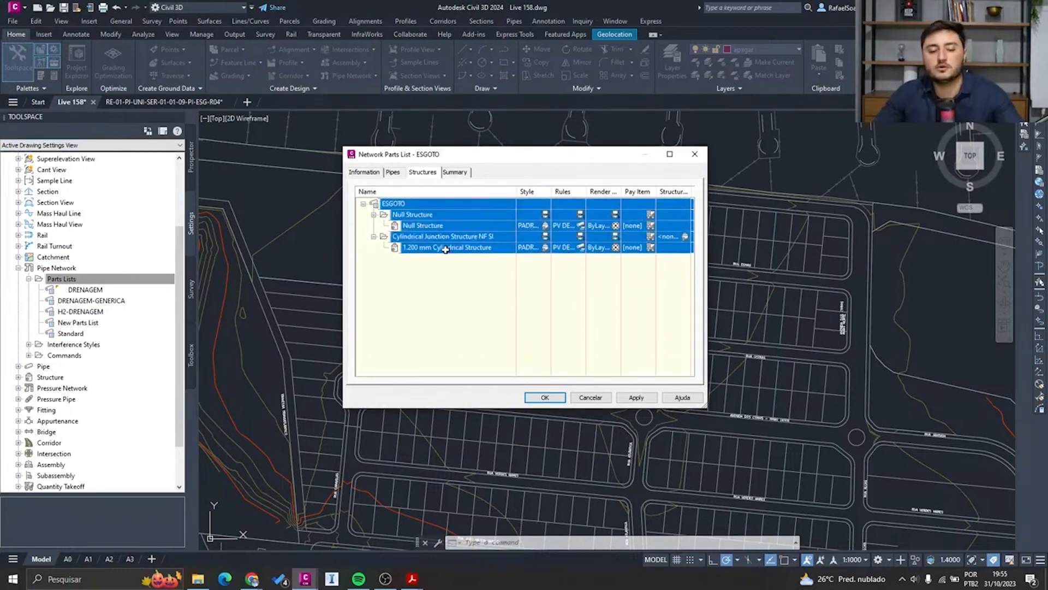
{"action": "left_click", "coordinate": [415, 204]}
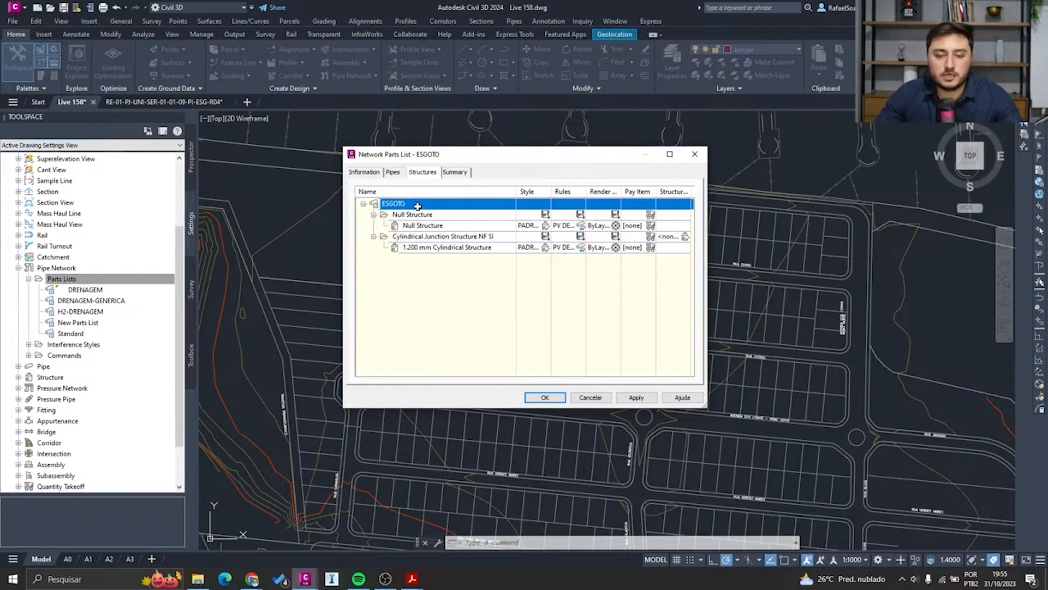
{"action": "left_click", "coordinate": [429, 247]}
{"action": "left_click", "coordinate": [445, 247]}
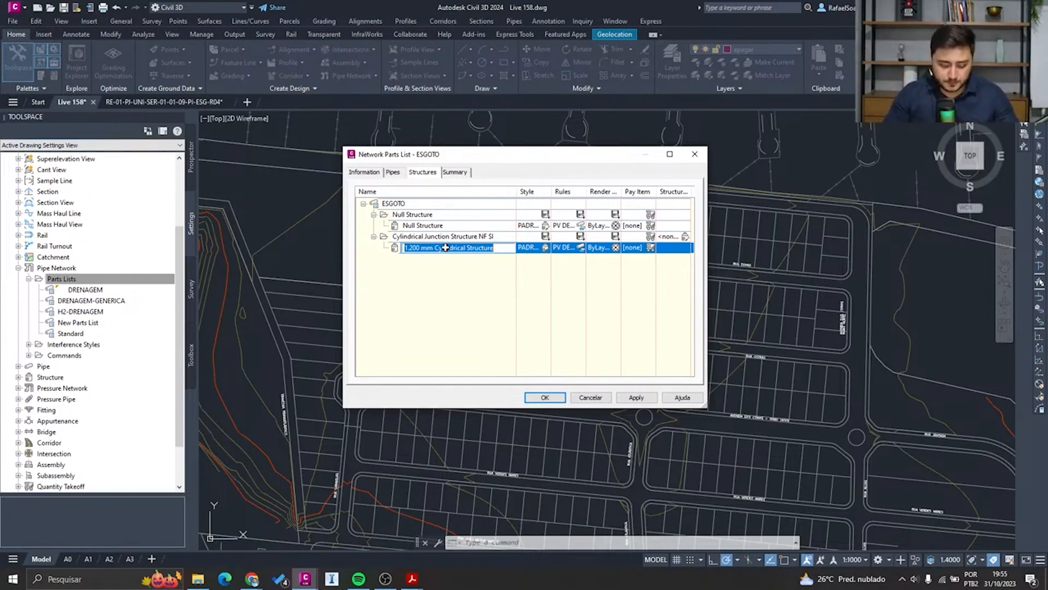
{"action": "type", "text": "POÇO DE VIS"}
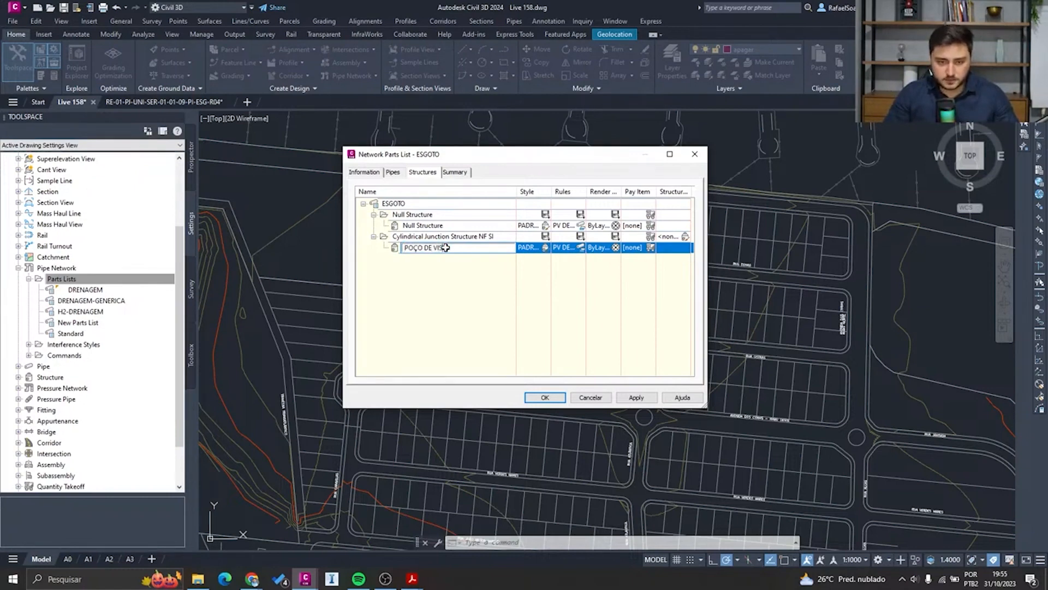
{"action": "key", "text": "Return"}
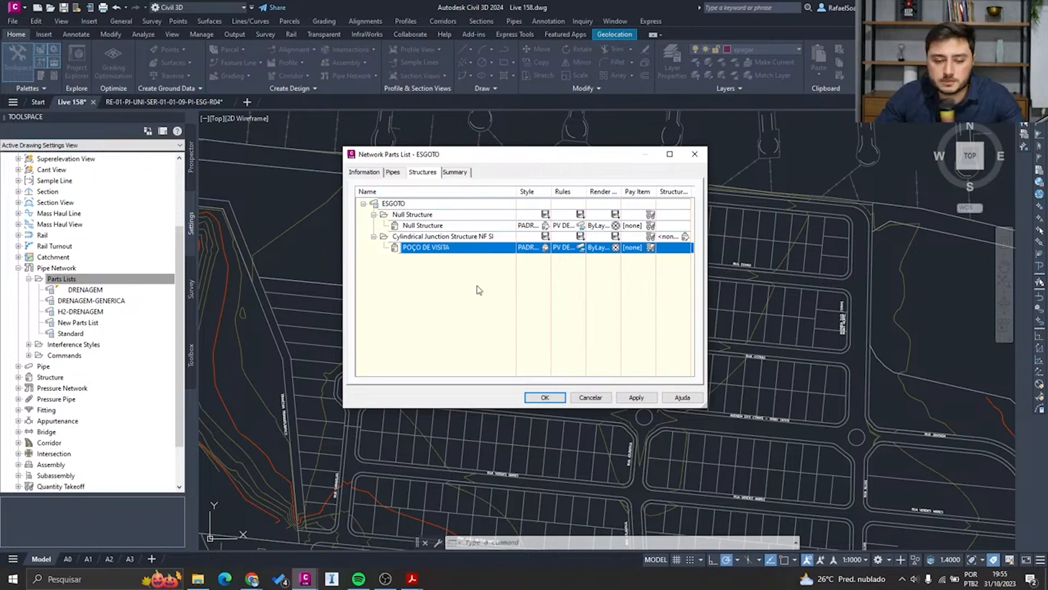
{"action": "left_click", "coordinate": [543, 397]}
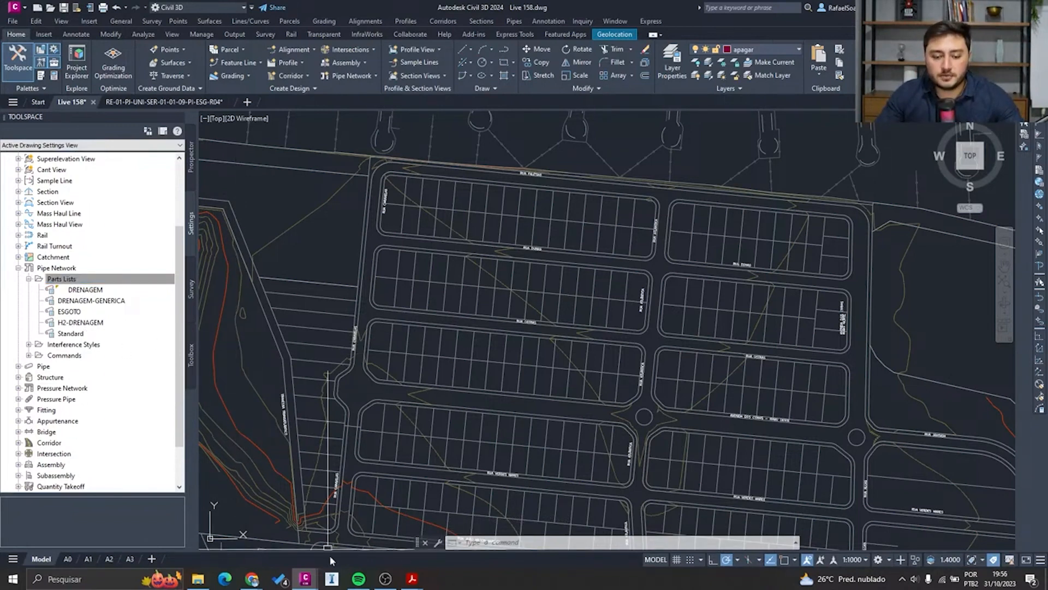
Switch to the requirements PDF in Acrobat and check the collector network's minimum diameter (item 2.6) and minimum cover (item 2.8)
{"action": "mouse_move", "coordinate": [412, 579]}
{"action": "left_click", "coordinate": [470, 527]}
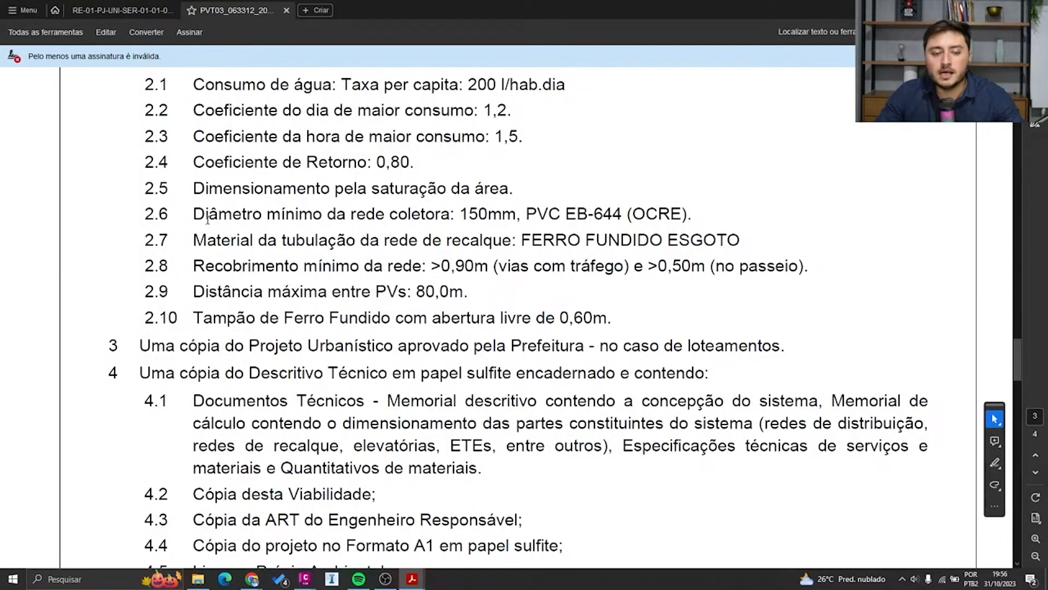
{"action": "left_click_drag", "start_coordinate": [195, 213], "coordinate": [517, 216]}
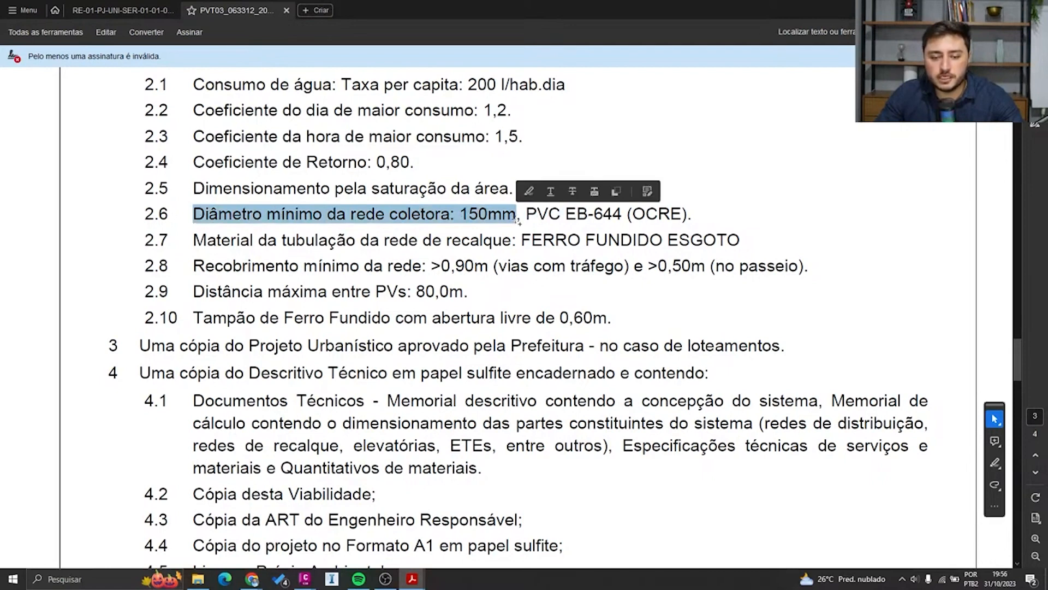
{"action": "left_click", "coordinate": [384, 239]}
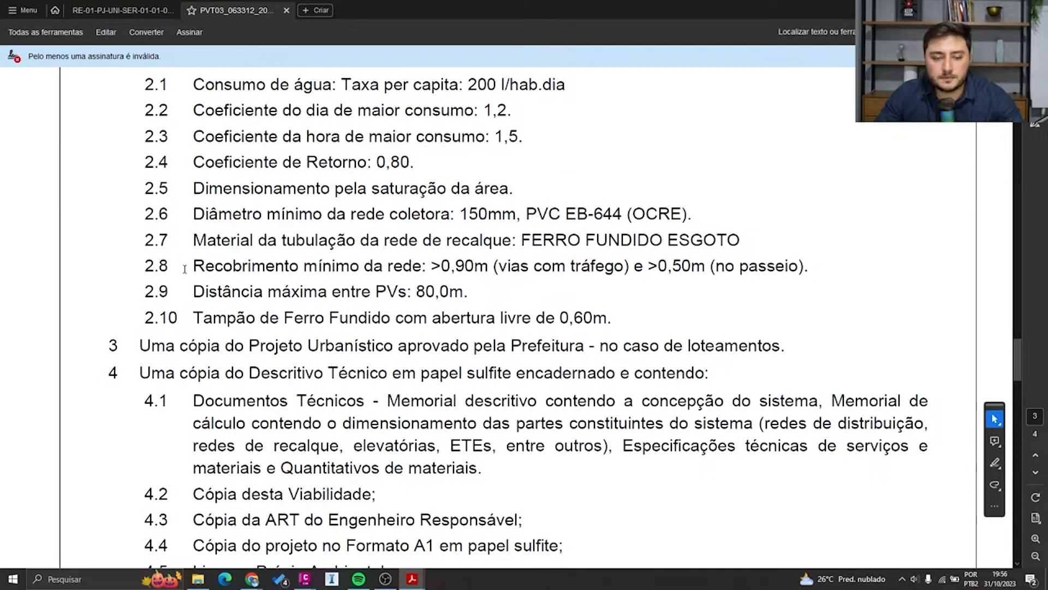
{"action": "mouse_move", "coordinate": [189, 267]}
{"action": "left_mouse_down"}
{"action": "mouse_move", "coordinate": [487, 267]}
{"action": "mouse_move", "coordinate": [464, 272]}
{"action": "left_mouse_up"}
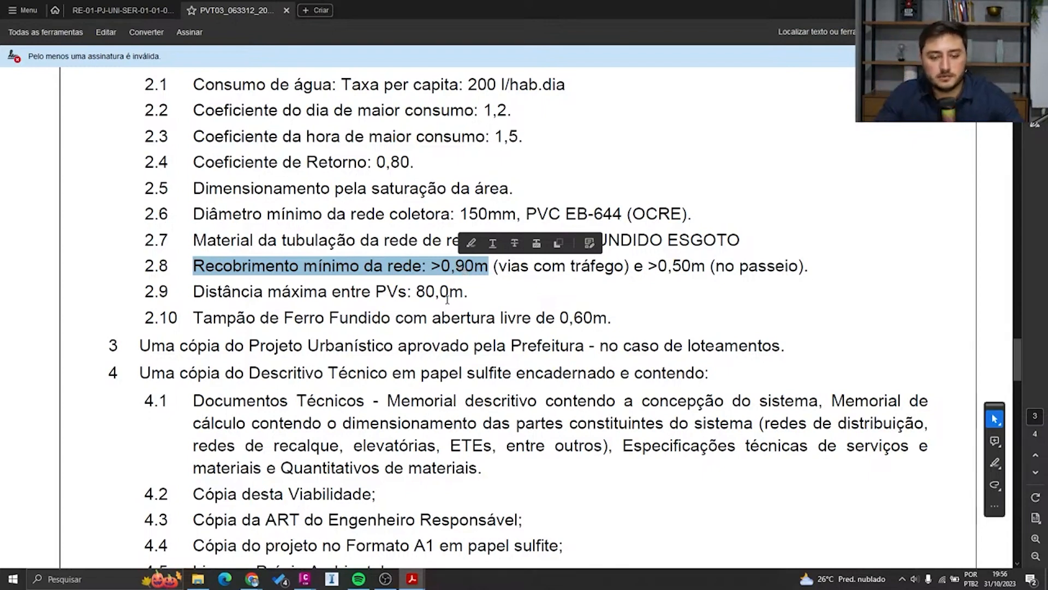
{"action": "left_click", "coordinate": [458, 268]}
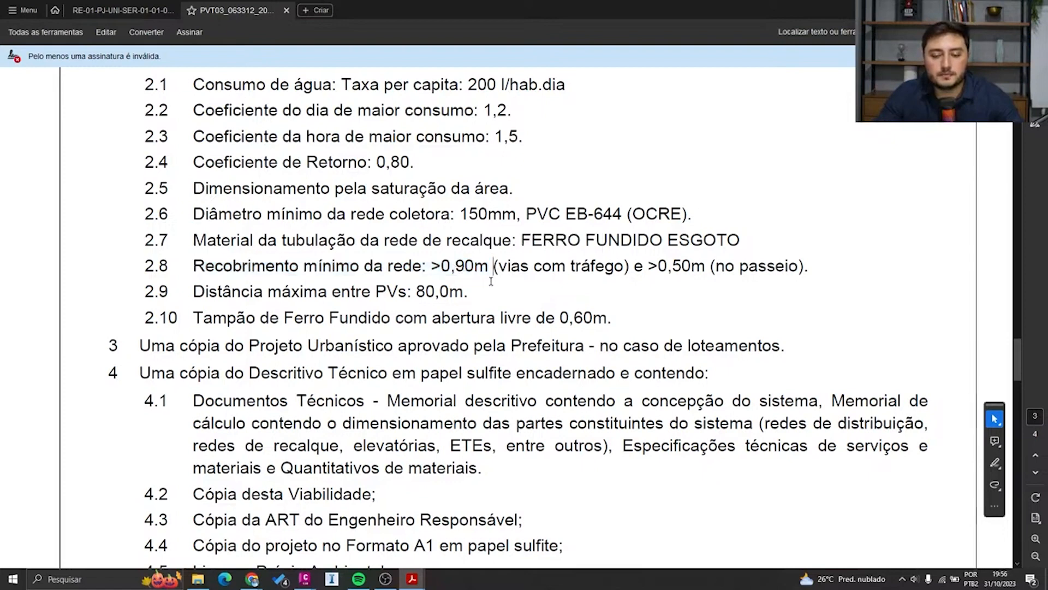
{"action": "left_click_drag", "start_coordinate": [425, 267], "coordinate": [477, 266]}
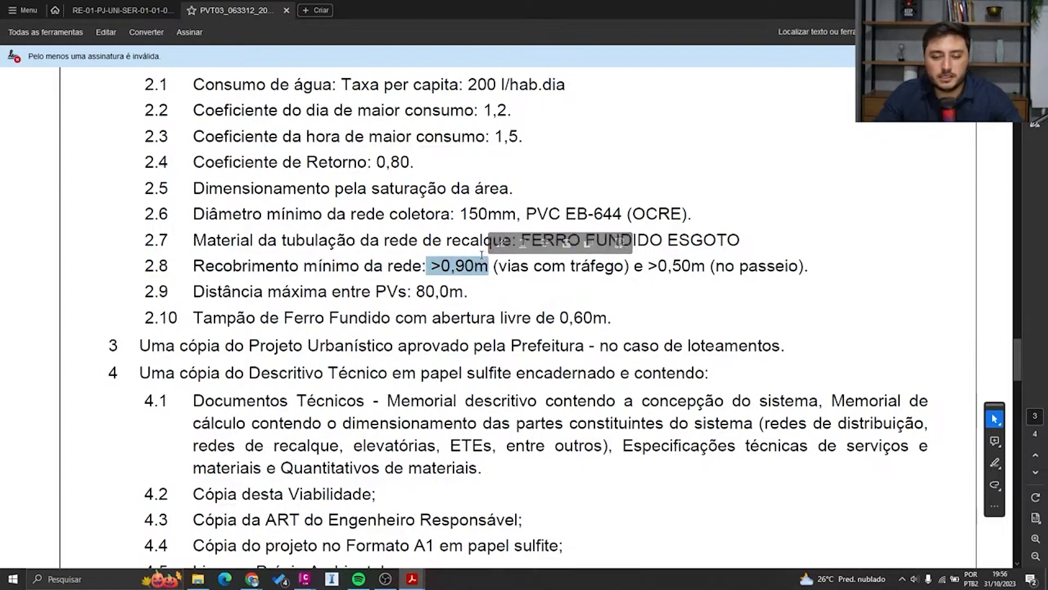
Switch back to the Live 158 drawing in Civil 3D and expand the Pipe Rule Set collection in its settings
{"action": "mouse_move", "coordinate": [309, 580]}
{"action": "left_click", "coordinate": [323, 546]}
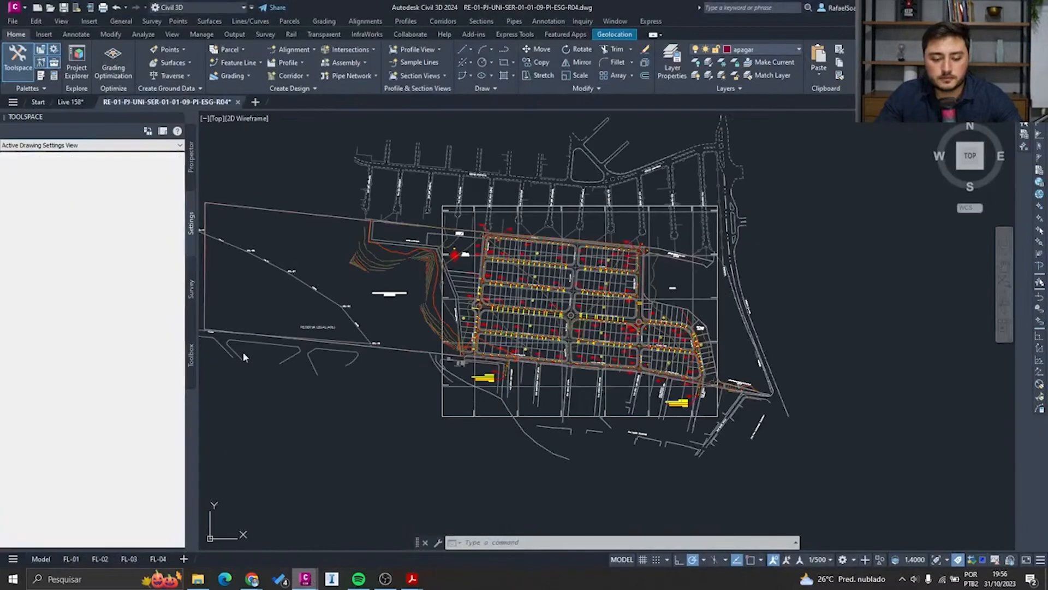
{"action": "left_click", "coordinate": [70, 102]}
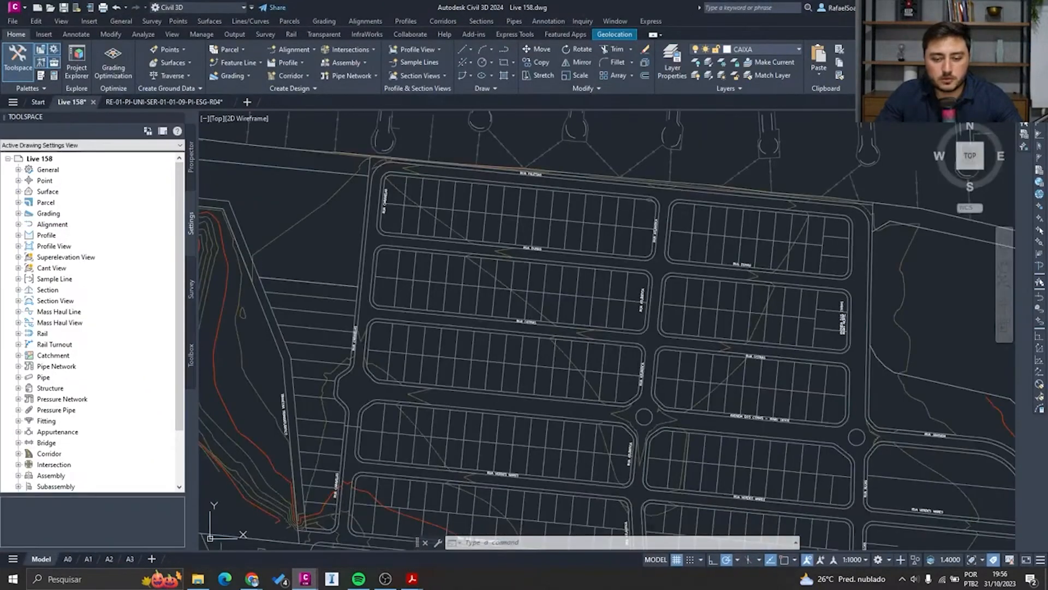
{"action": "left_click", "coordinate": [192, 165]}
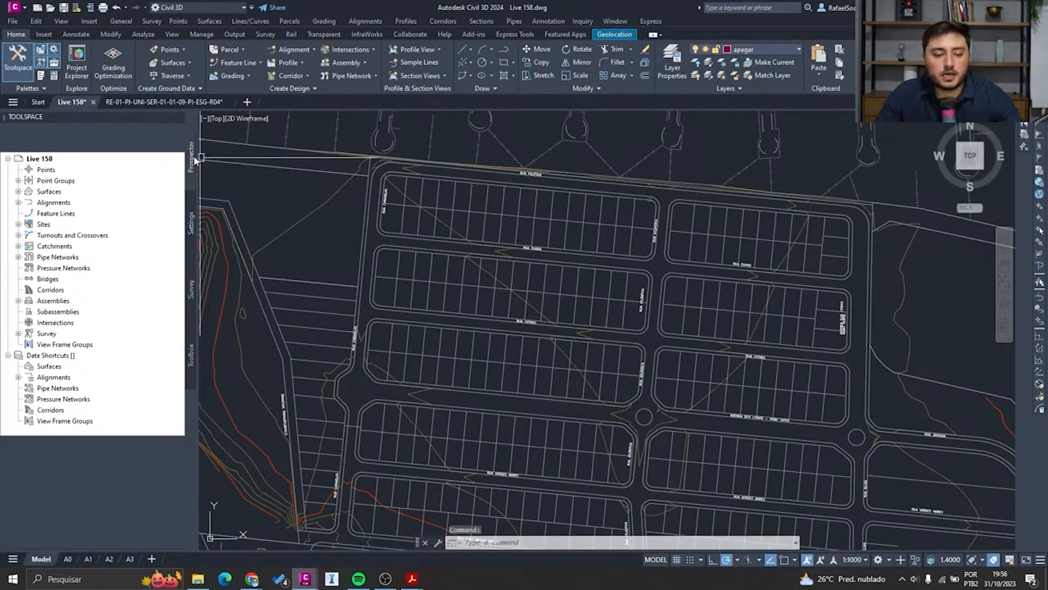
{"action": "left_click", "coordinate": [195, 201]}
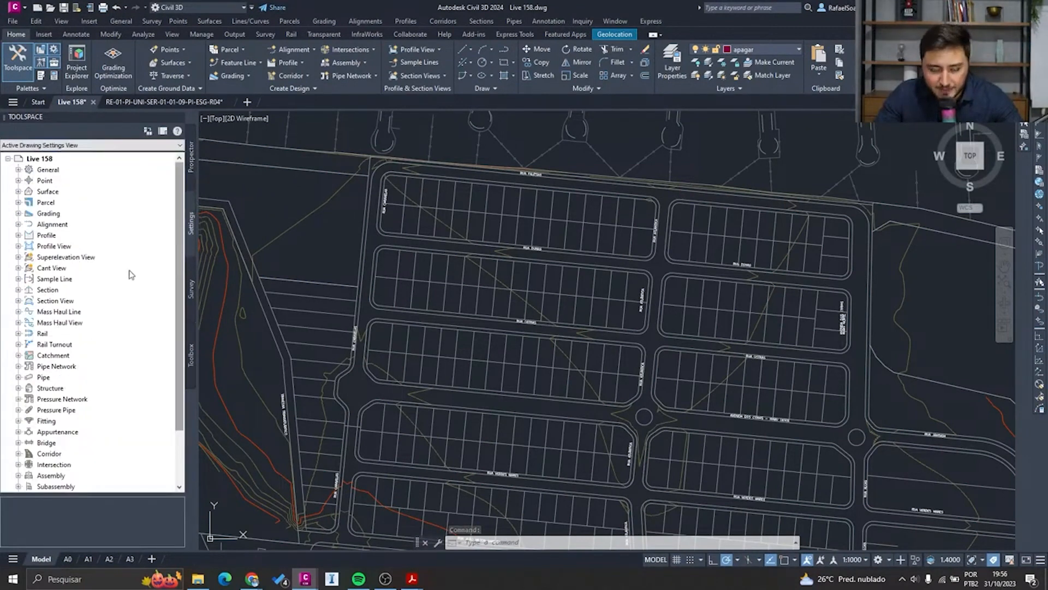
{"action": "double_click", "coordinate": [27, 380]}
{"action": "left_click", "coordinate": [86, 401]}
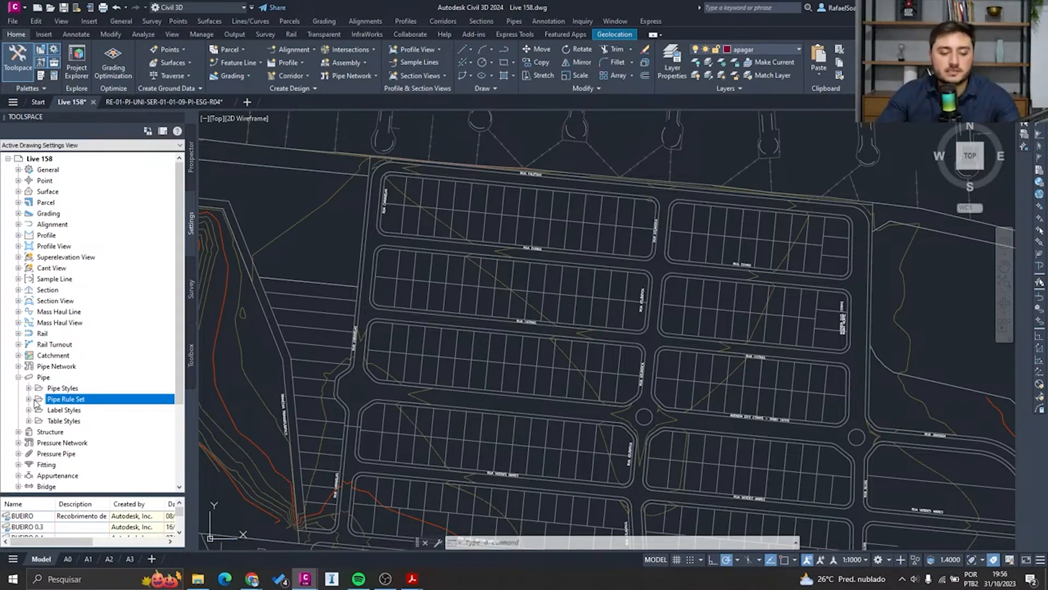
{"action": "left_click", "coordinate": [31, 399]}
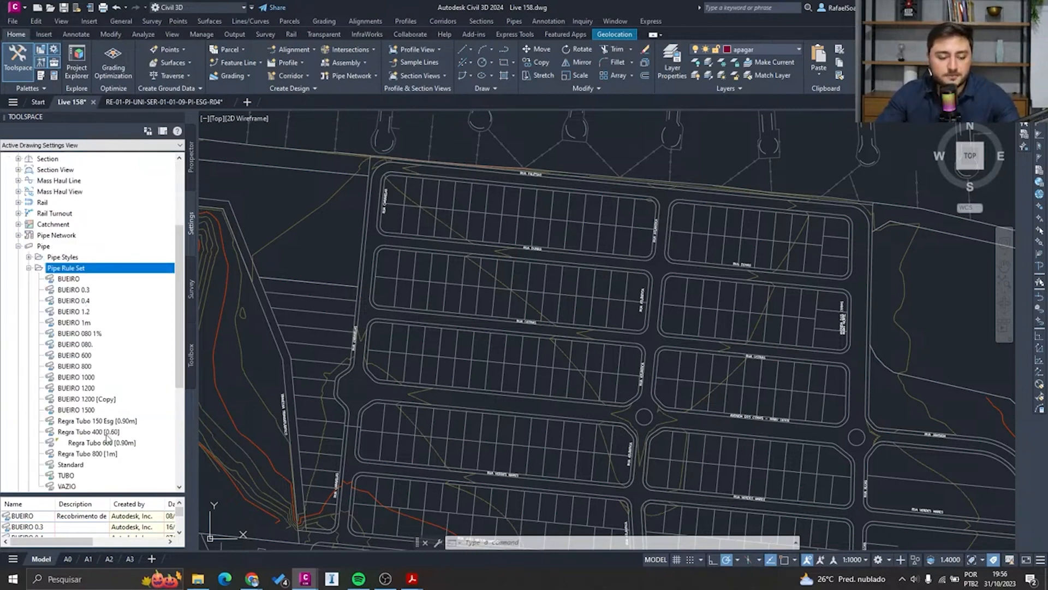
Open the Regra Tubo 150 Esg [0.90m] pipe rule set for editing and review its minimum and maximum slope and cover values
{"action": "left_click", "coordinate": [119, 423]}
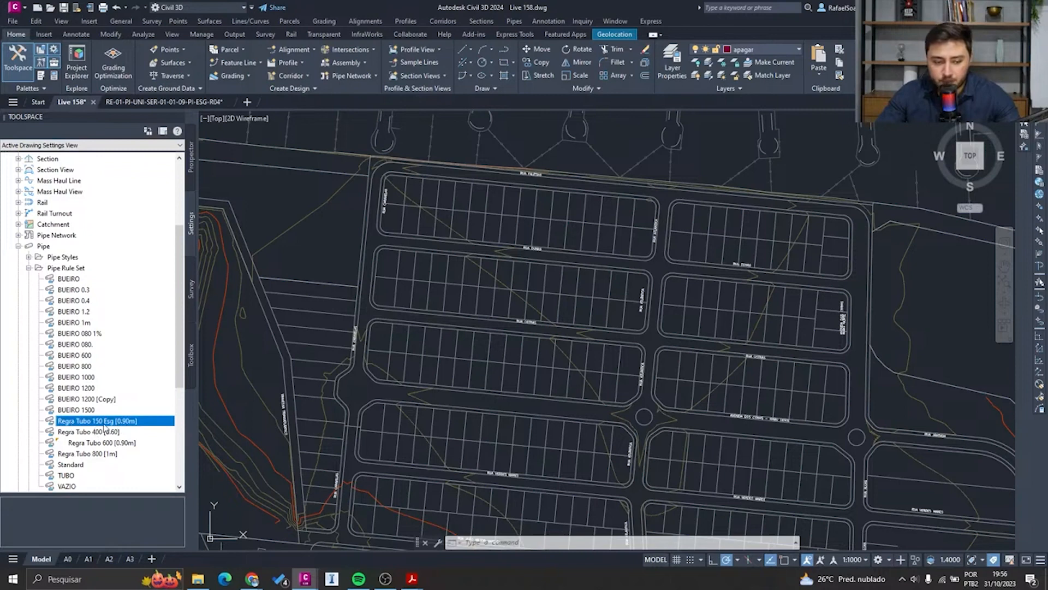
{"action": "right_click", "coordinate": [141, 425]}
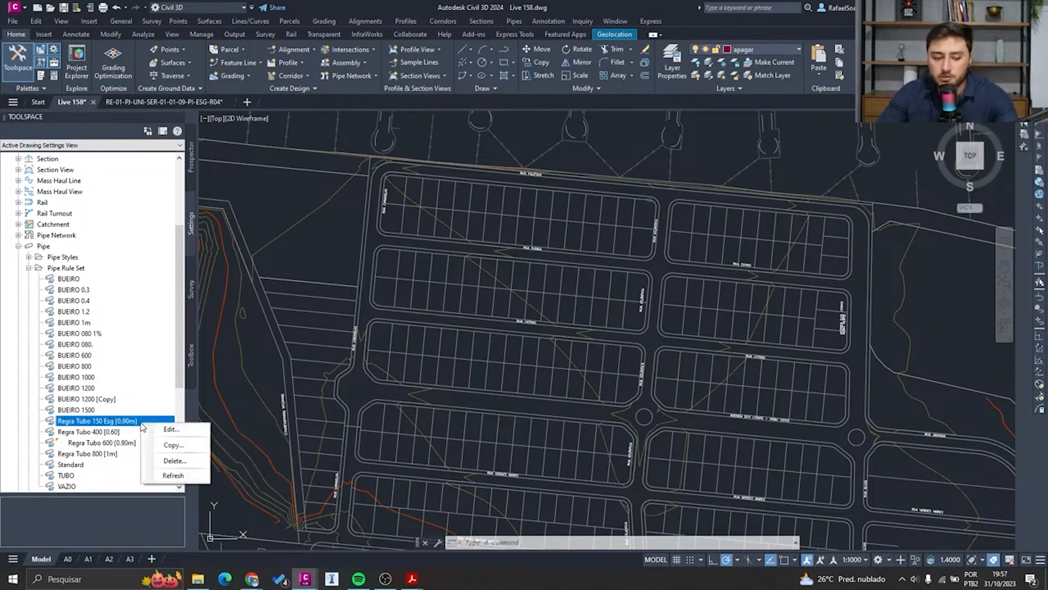
{"action": "left_click", "coordinate": [177, 429]}
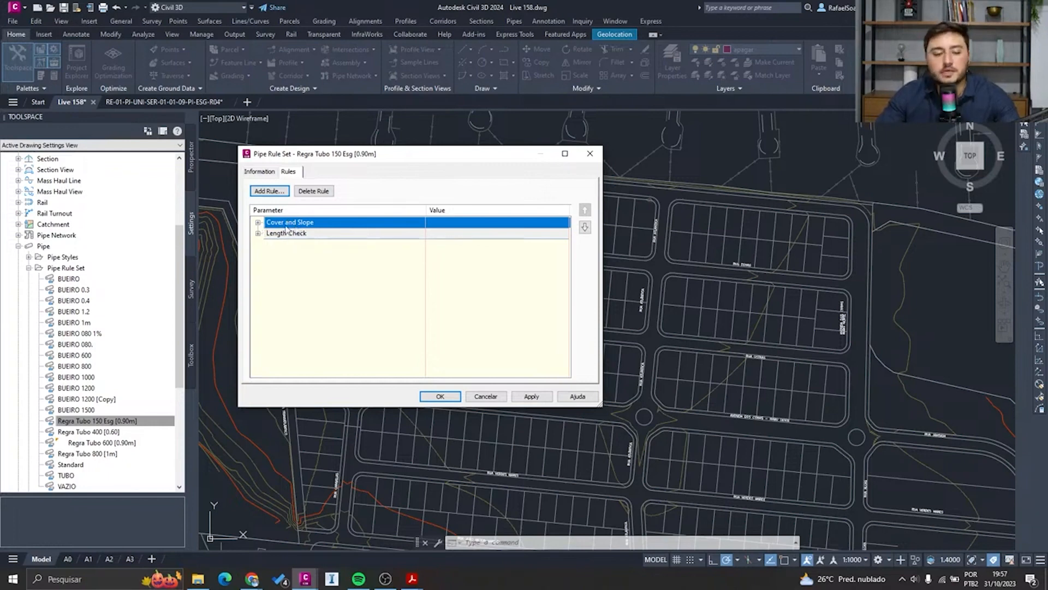
{"action": "left_click", "coordinate": [258, 223]}
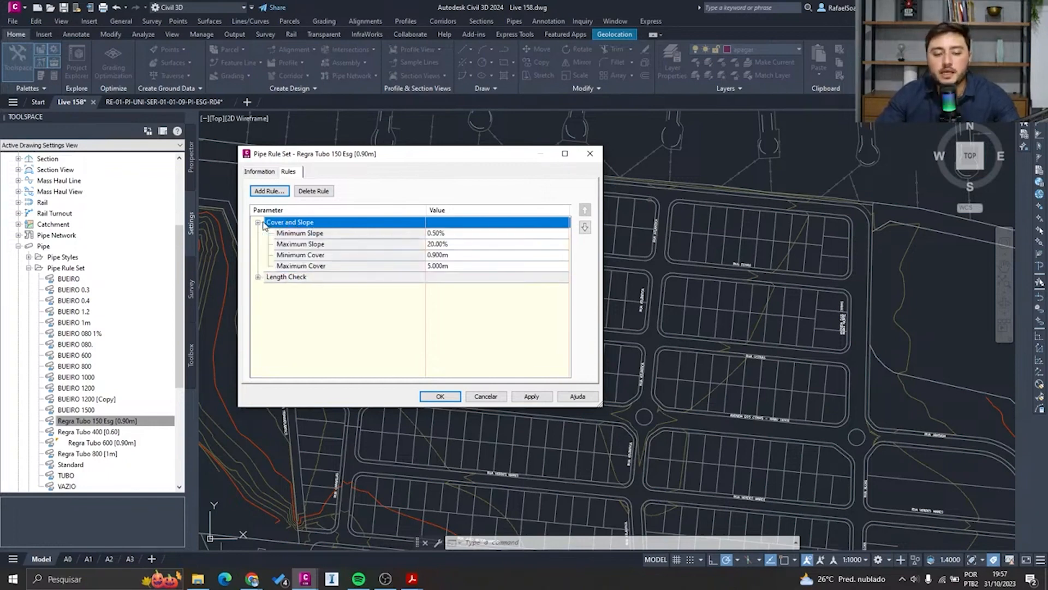
{"action": "left_click", "coordinate": [291, 235]}
{"action": "left_click", "coordinate": [440, 234]}
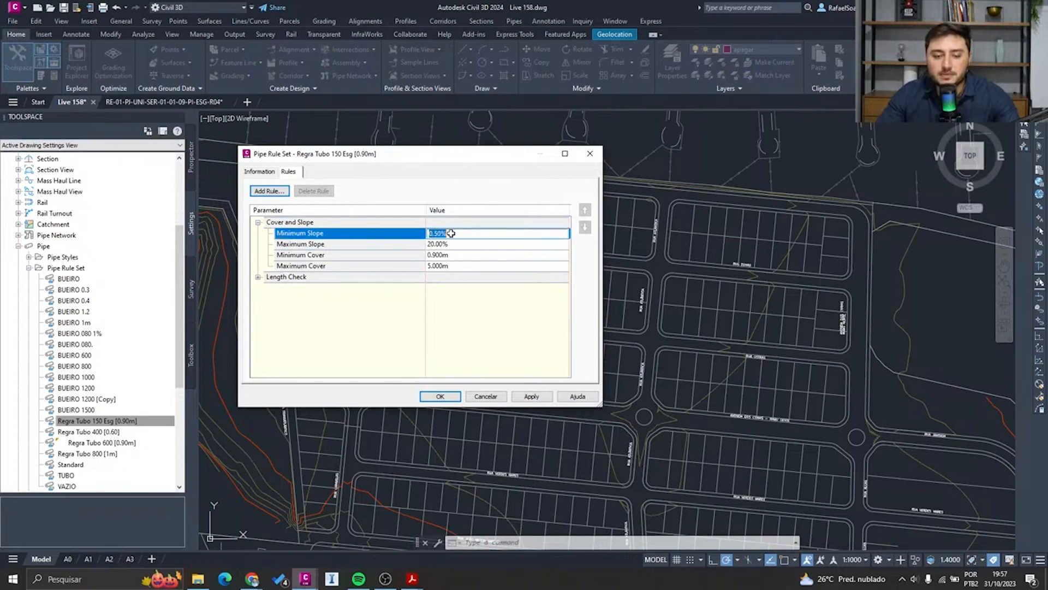
{"action": "left_click", "coordinate": [464, 241]}
{"action": "left_click", "coordinate": [459, 255]}
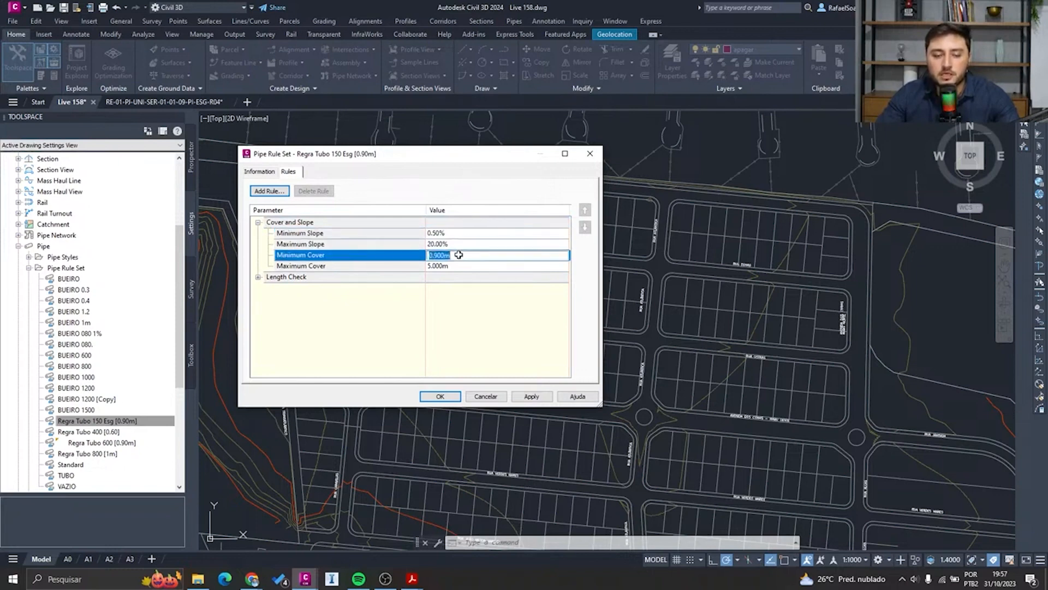
{"action": "left_click", "coordinate": [463, 267]}
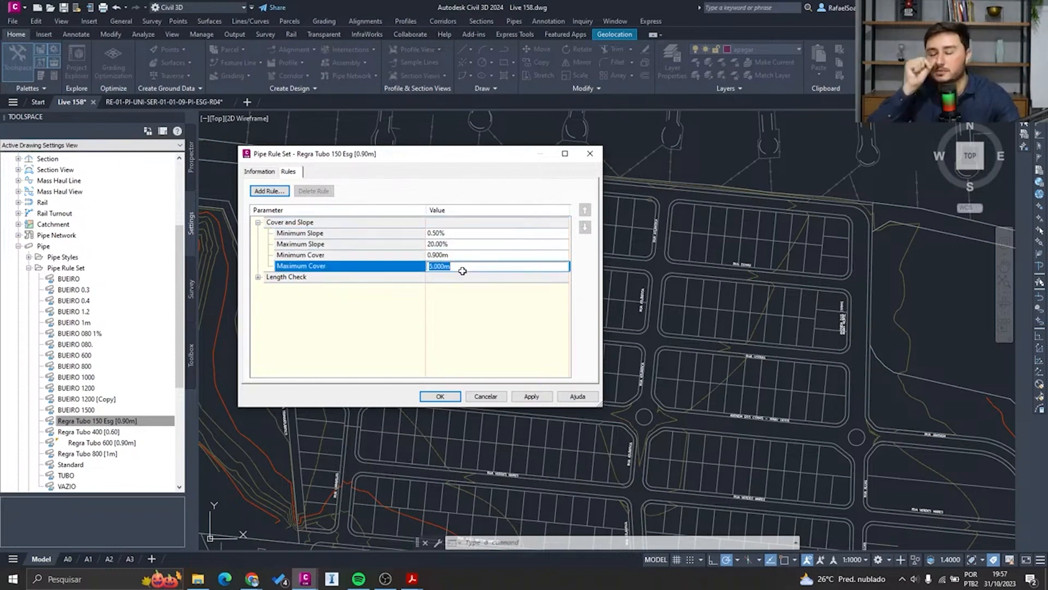
{"action": "left_click", "coordinate": [456, 299]}
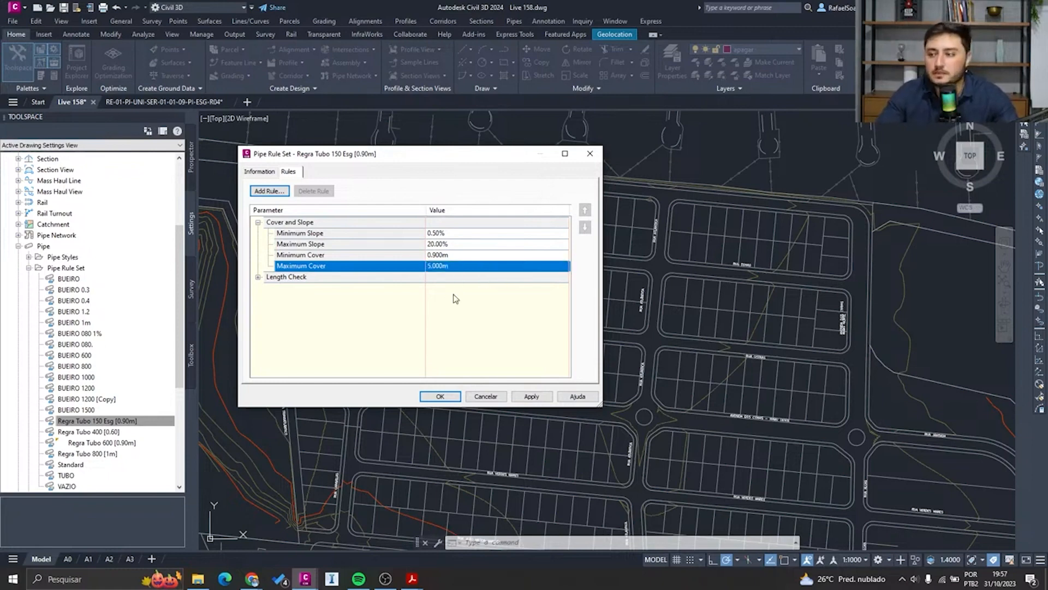
Check which rules can be added to the 150 mm pipe rule set, and close it without changes
{"action": "left_click", "coordinate": [268, 191]}
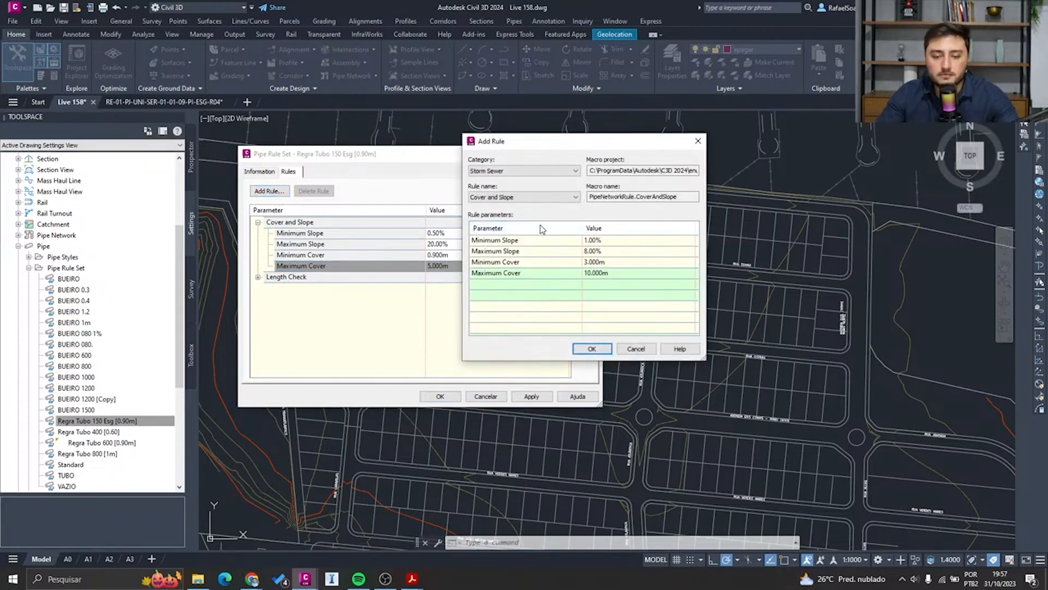
{"action": "left_click", "coordinate": [512, 198]}
{"action": "left_click", "coordinate": [539, 336]}
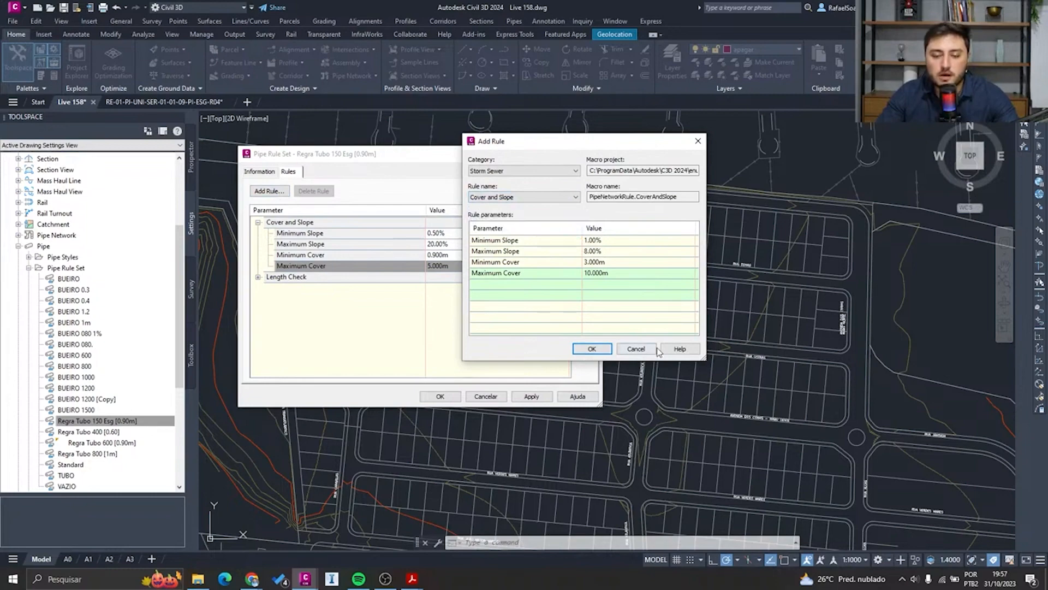
{"action": "left_click", "coordinate": [644, 349]}
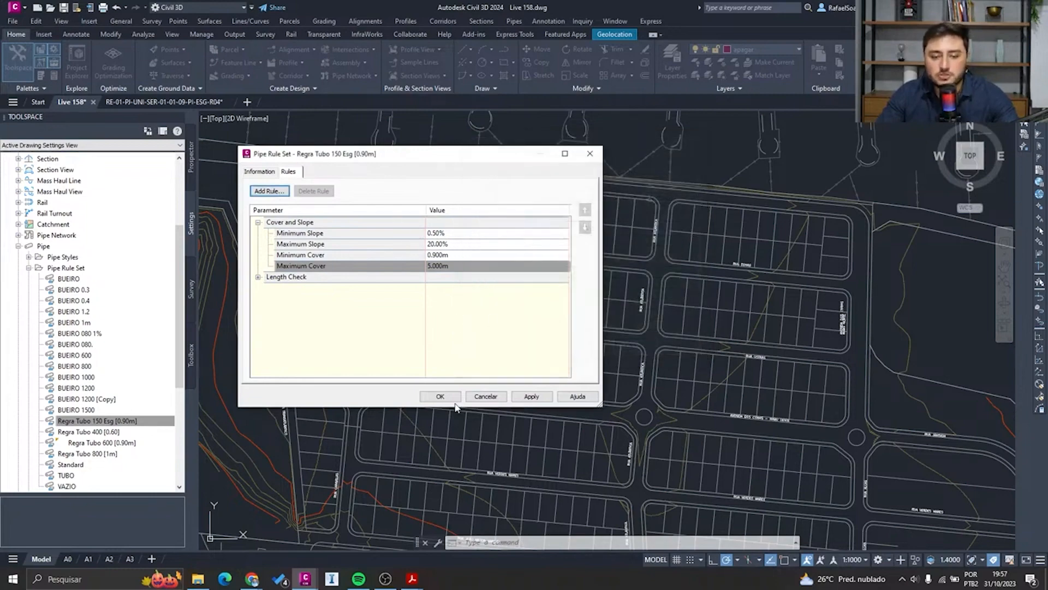
{"action": "left_click", "coordinate": [476, 399]}
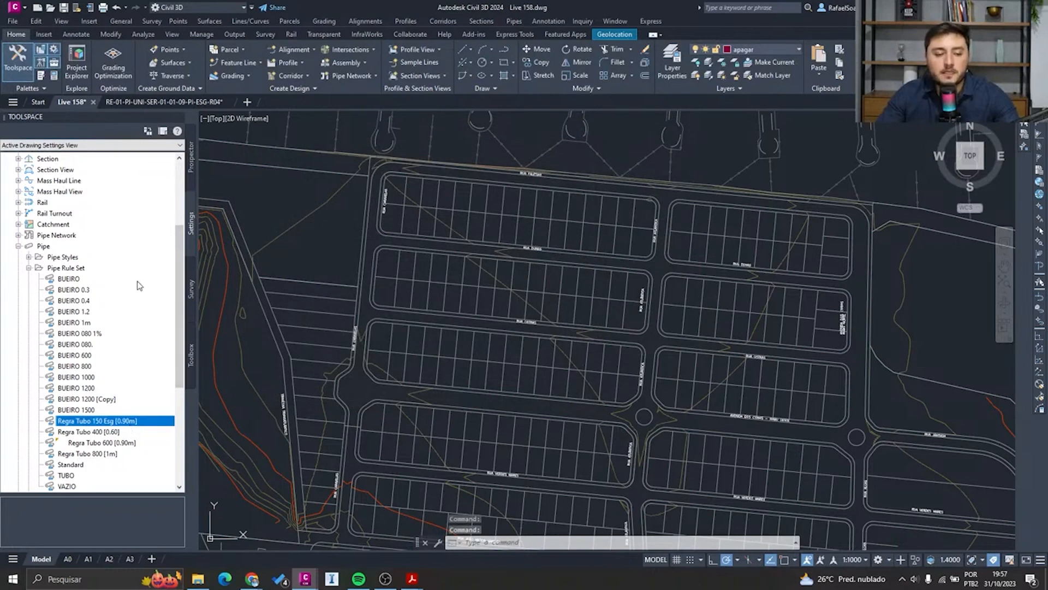
Open the ESGOTO network parts list for editing and show its pipe sizes in an enlarged view
{"action": "left_click", "coordinate": [18, 235]}
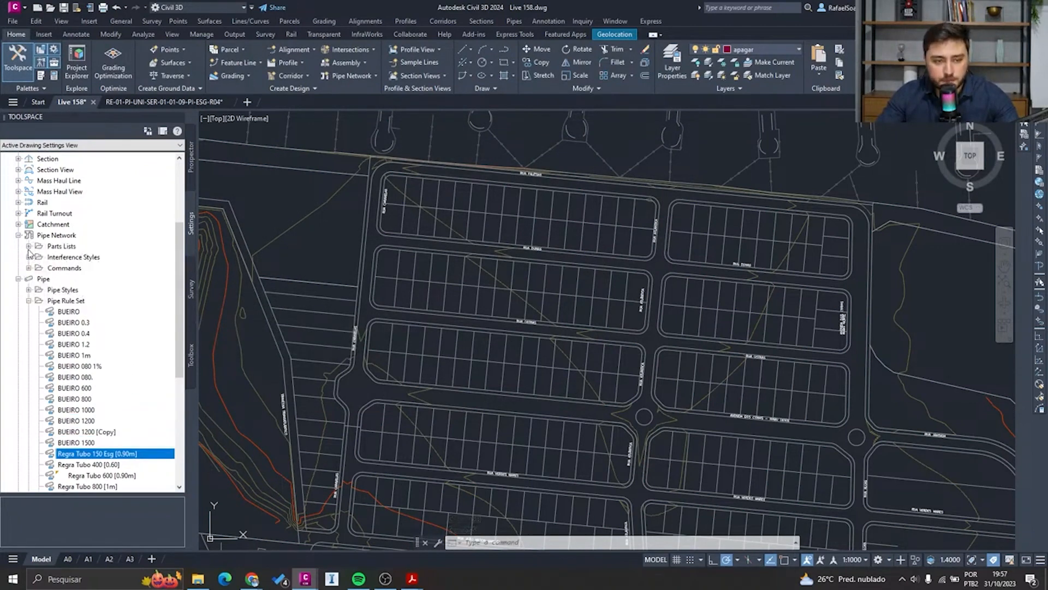
{"action": "left_click", "coordinate": [30, 247]}
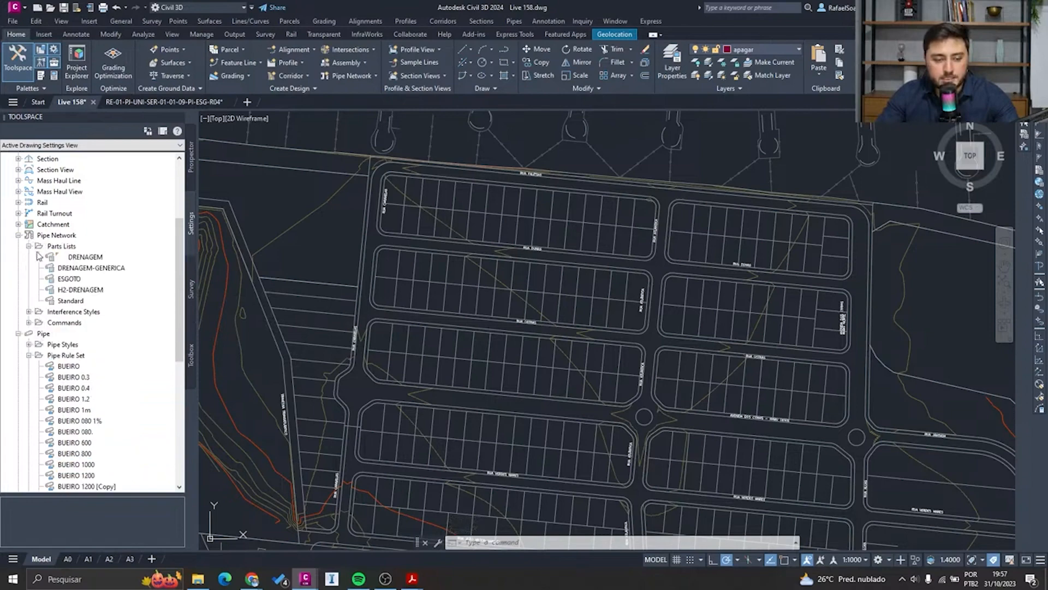
{"action": "left_click", "coordinate": [58, 279]}
{"action": "right_click", "coordinate": [57, 281]}
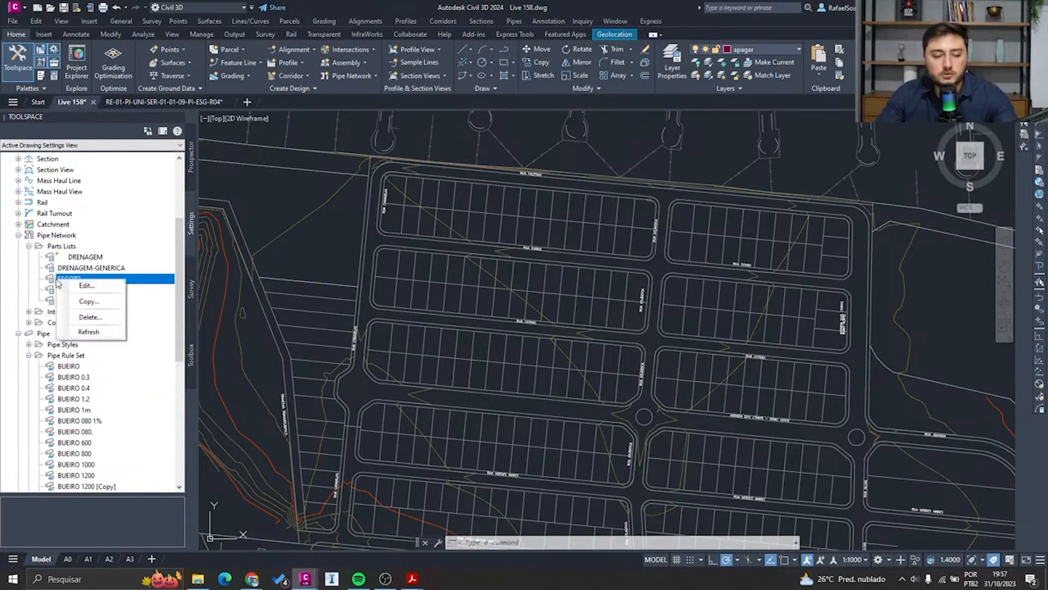
{"action": "left_click", "coordinate": [86, 286]}
{"action": "left_click", "coordinate": [422, 172]}
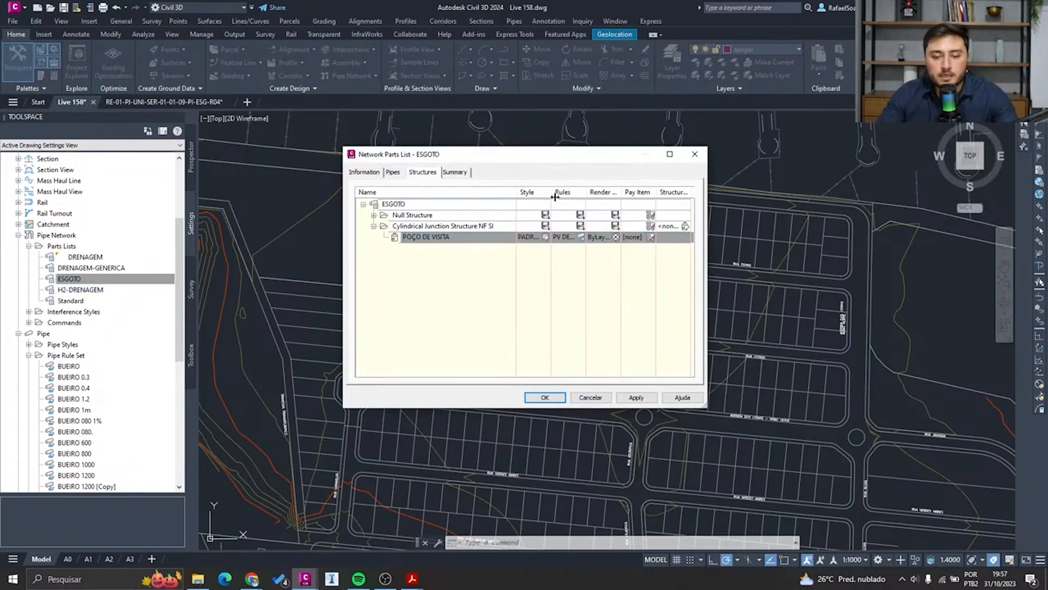
{"action": "left_click", "coordinate": [394, 172]}
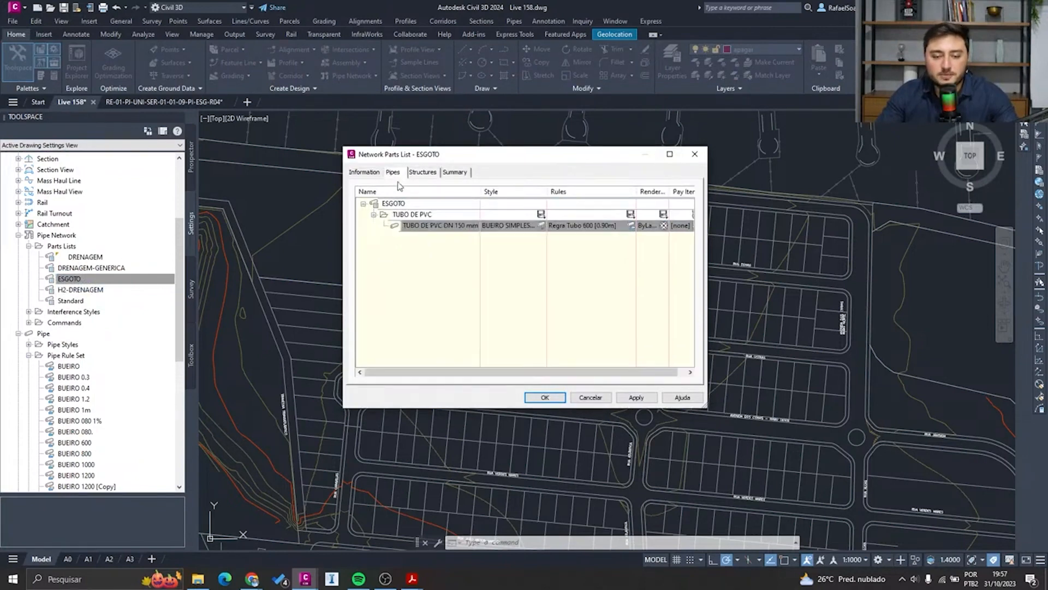
{"action": "left_click", "coordinate": [670, 154]}
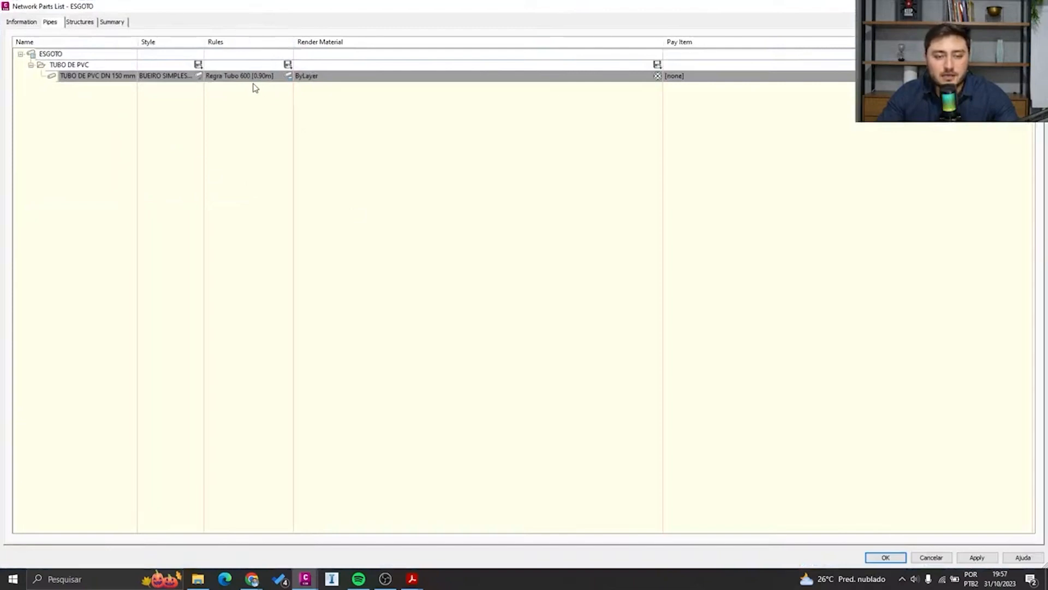
Assign the Regra Tubo 150 Esg [0.90m] rule set to the TUBO DE PVC DN 150 mm pipe and widen the rules column to fit
{"action": "double_click", "coordinate": [288, 80]}
{"action": "left_click", "coordinate": [279, 102]}
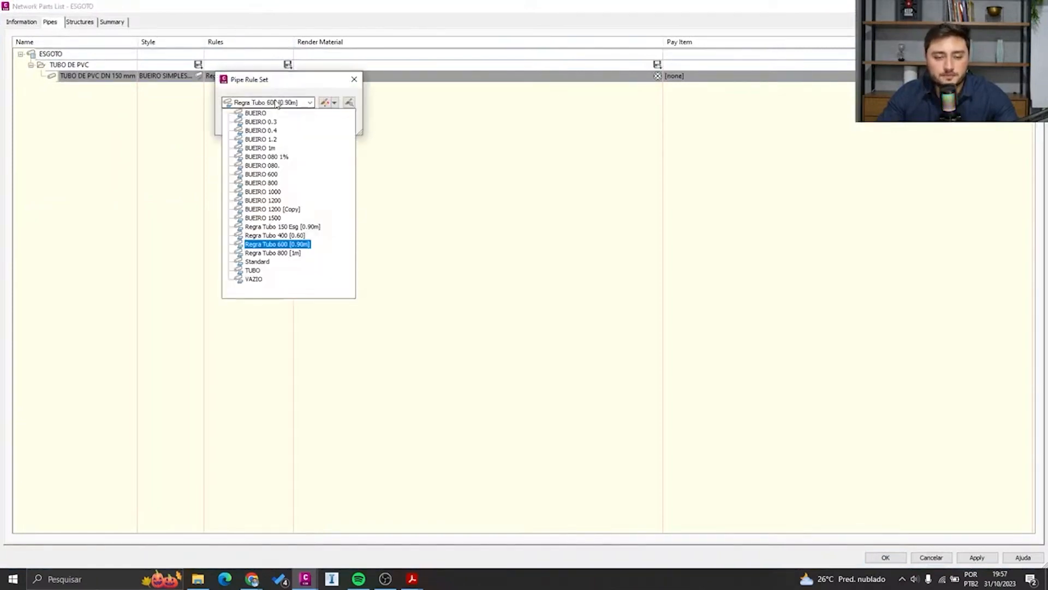
{"action": "left_click", "coordinate": [280, 226]}
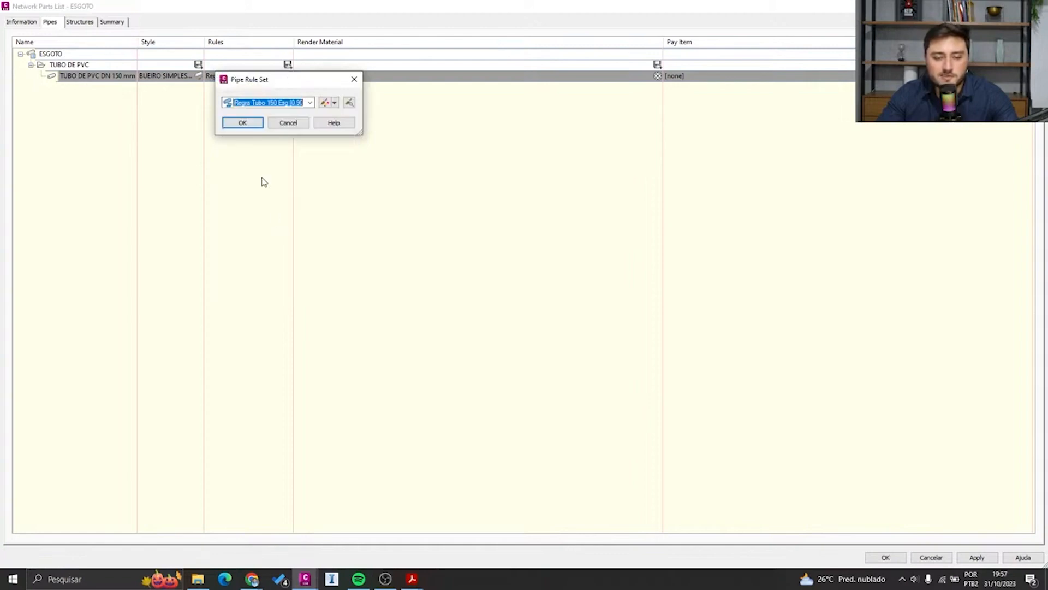
{"action": "left_click", "coordinate": [243, 122]}
{"action": "double_click", "coordinate": [293, 41]}
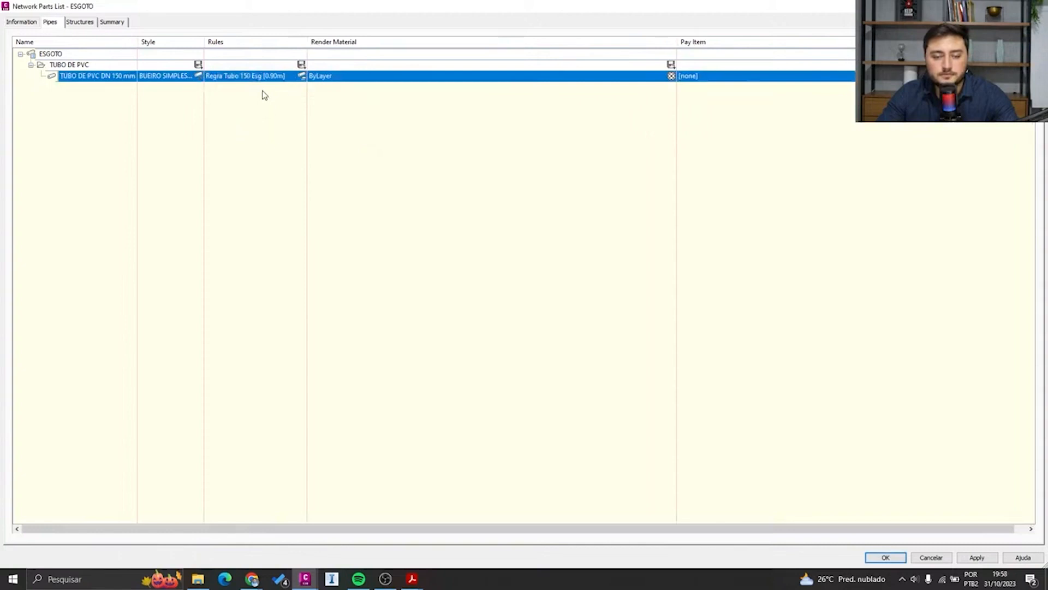
Check the rule set assigned to the POÇO DE VISITA structure and save the ESGOTO parts list
{"action": "left_click", "coordinate": [88, 23]}
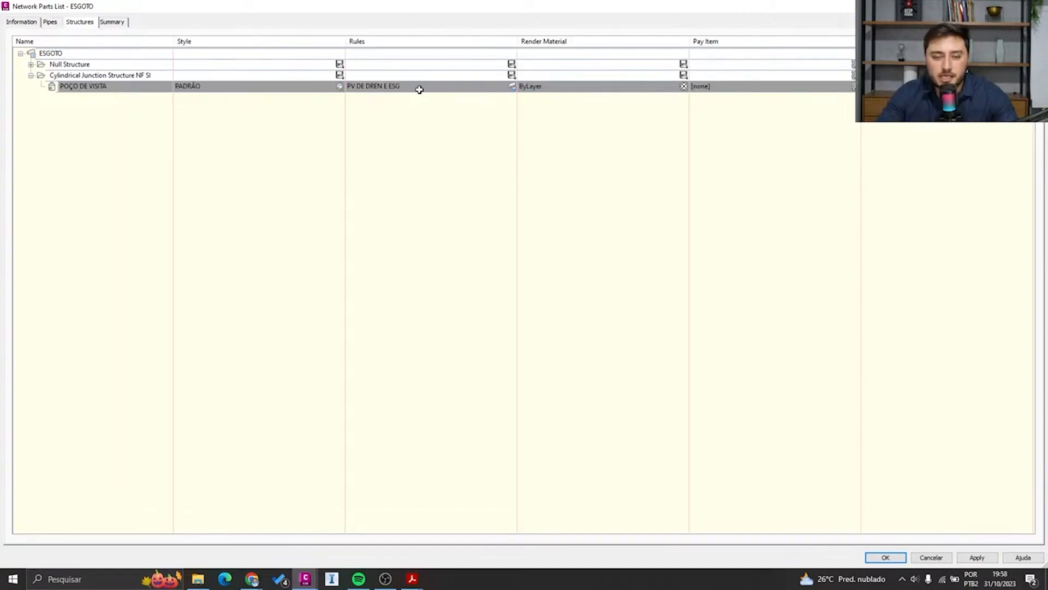
{"action": "left_click", "coordinate": [367, 87]}
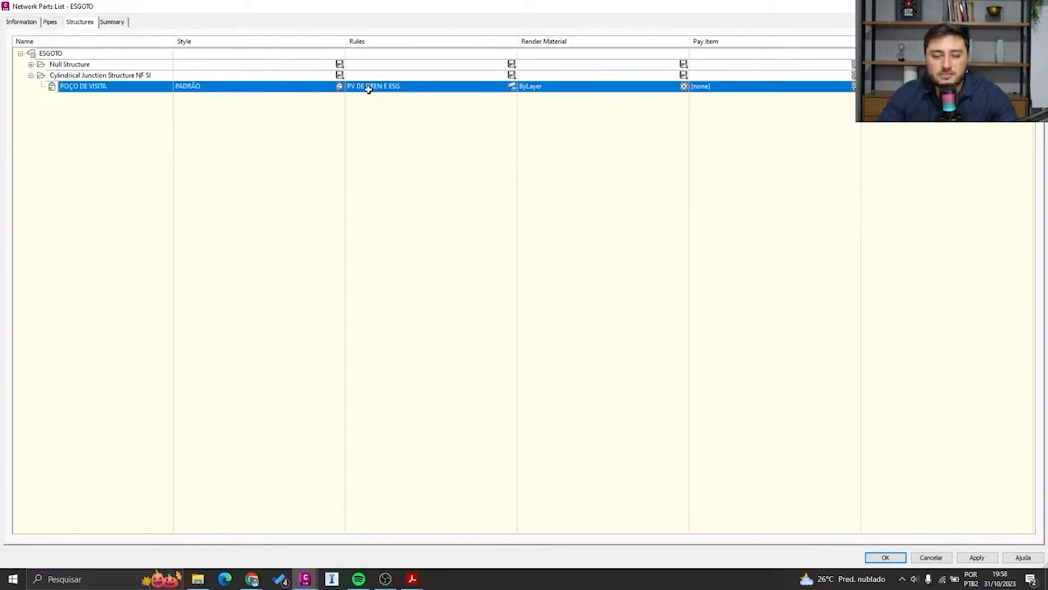
{"action": "left_click", "coordinate": [874, 558]}
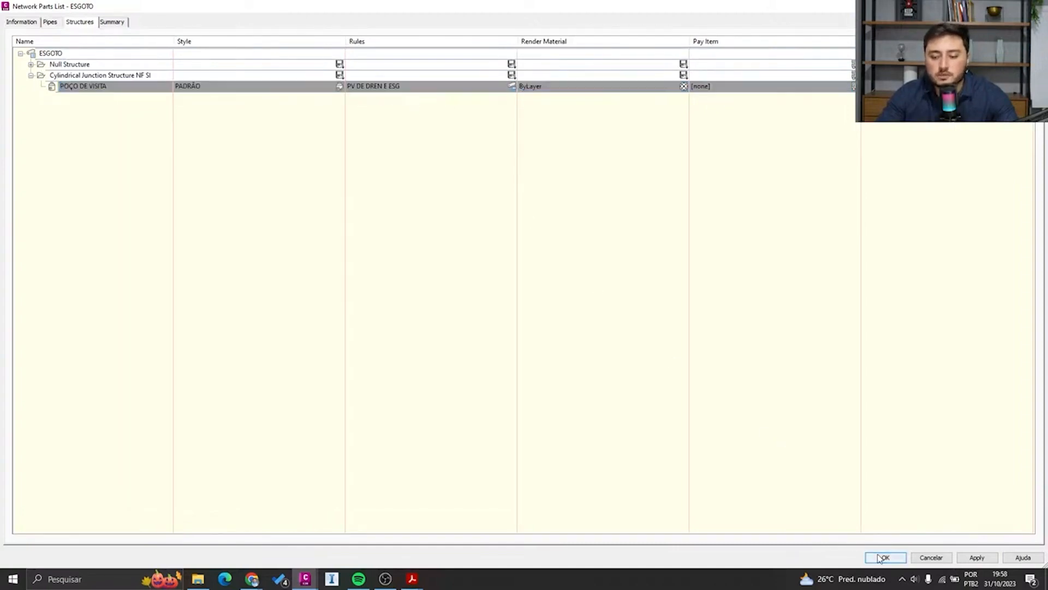
Show the Live 158 drawing's object collections in place of its settings, with the lots around Rua Dunas in close view
{"action": "left_click", "coordinate": [203, 160]}
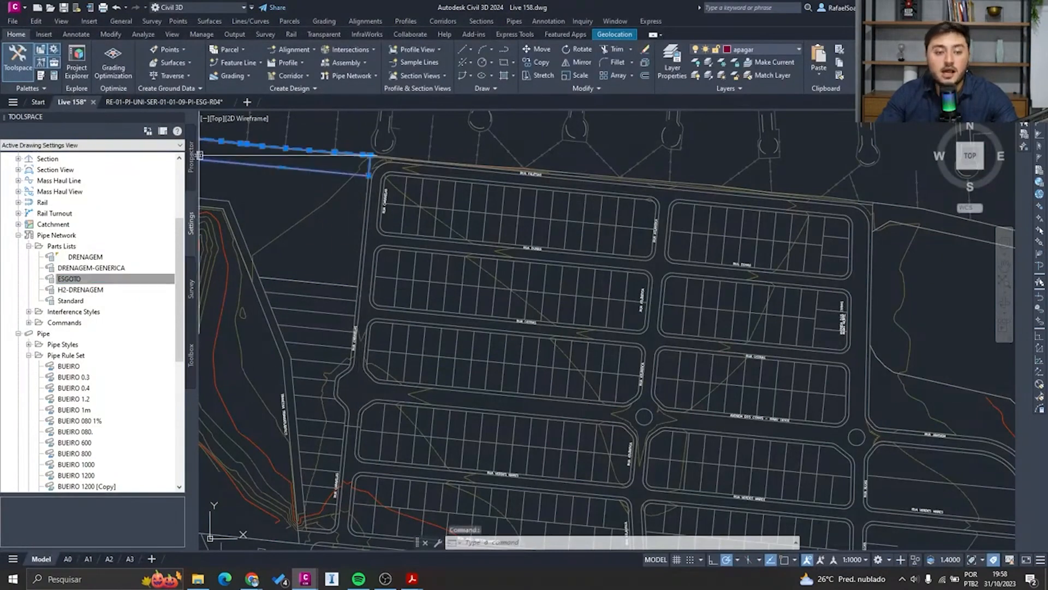
{"action": "key", "text": "Escape"}
{"action": "left_click", "coordinate": [192, 157]}
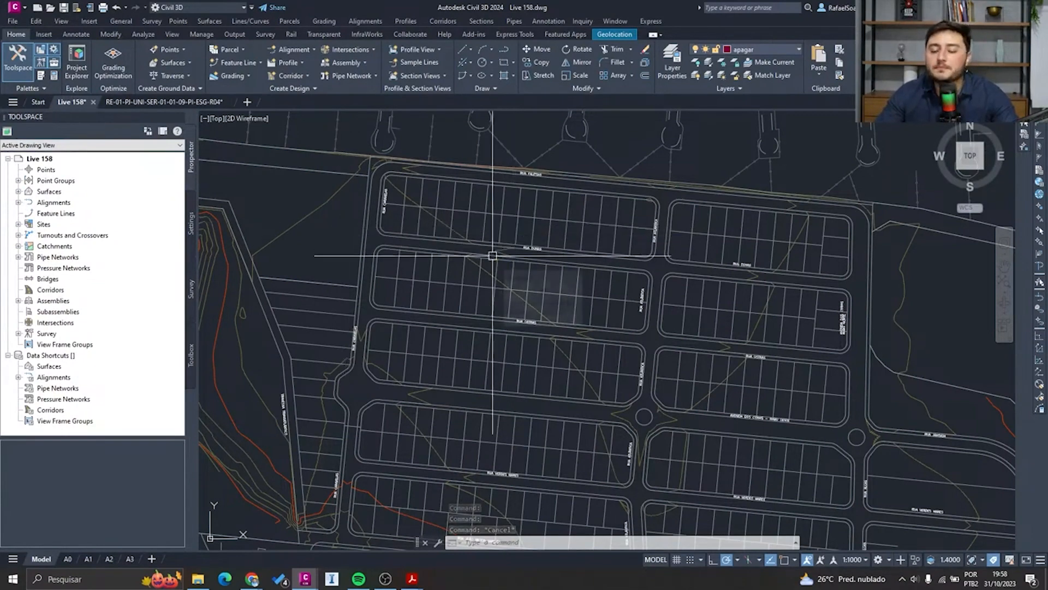
{"action": "scroll", "coordinate": [579, 194], "scroll_direction": "up", "scroll_amount": 2}
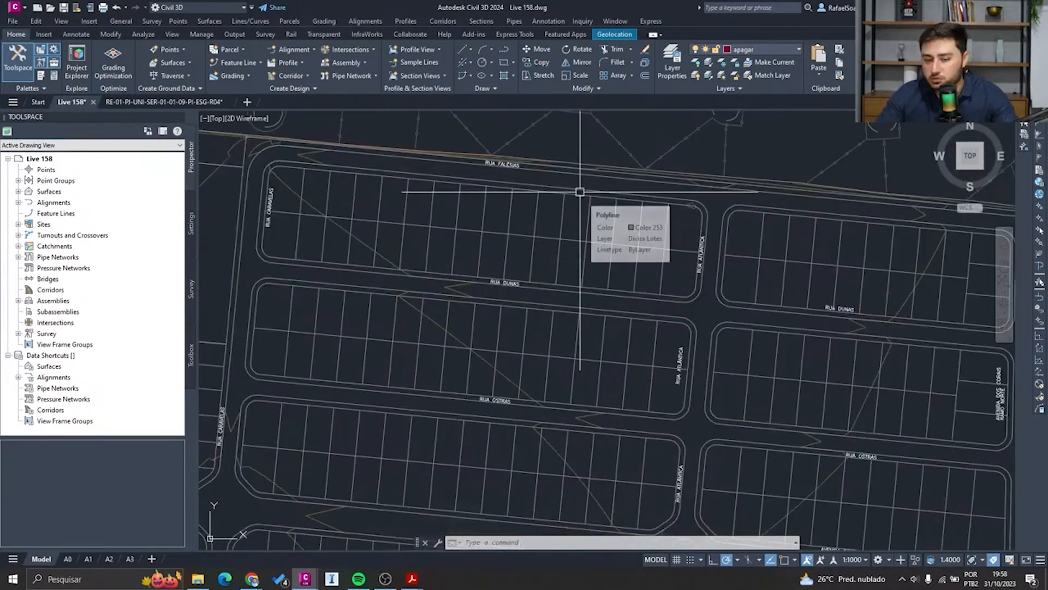